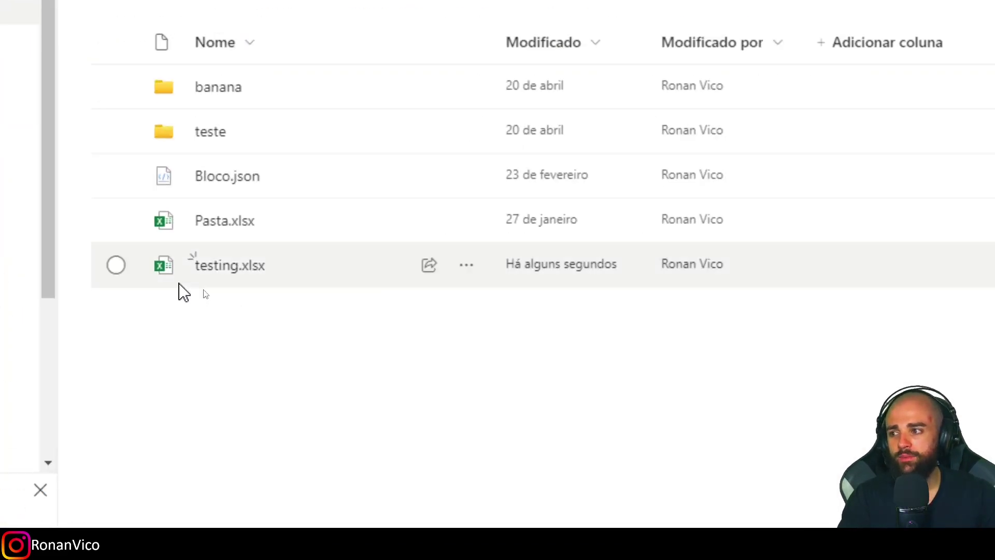
- Open the testing.xlsx workbook from the SharePoint document library
{"action": "left_click", "coordinate": [244, 274]}
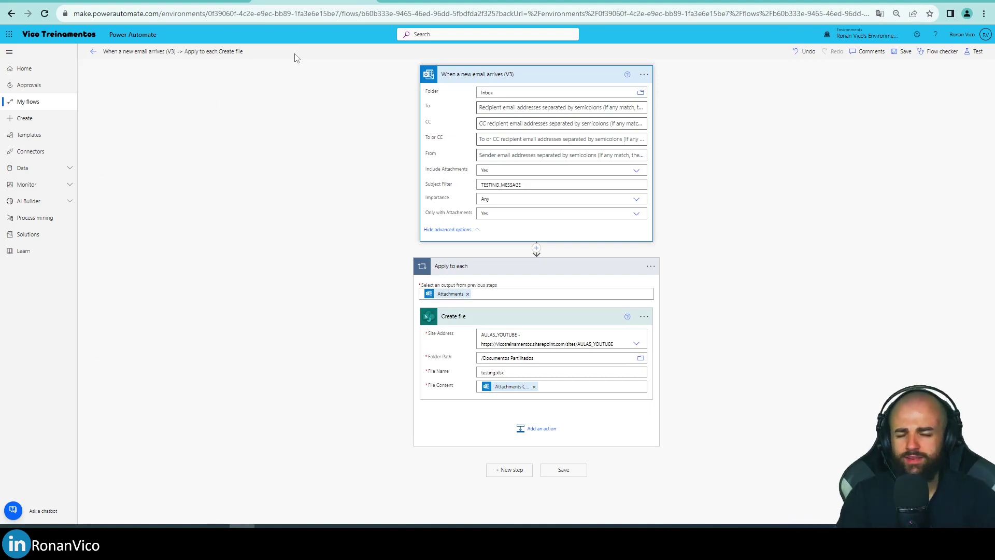
- Fill the new Outlook message's subject with TESTING_MESSAGE, copied from the Subject Filter of the flow's email trigger
{"action": "key", "text": "alt+Tab"}
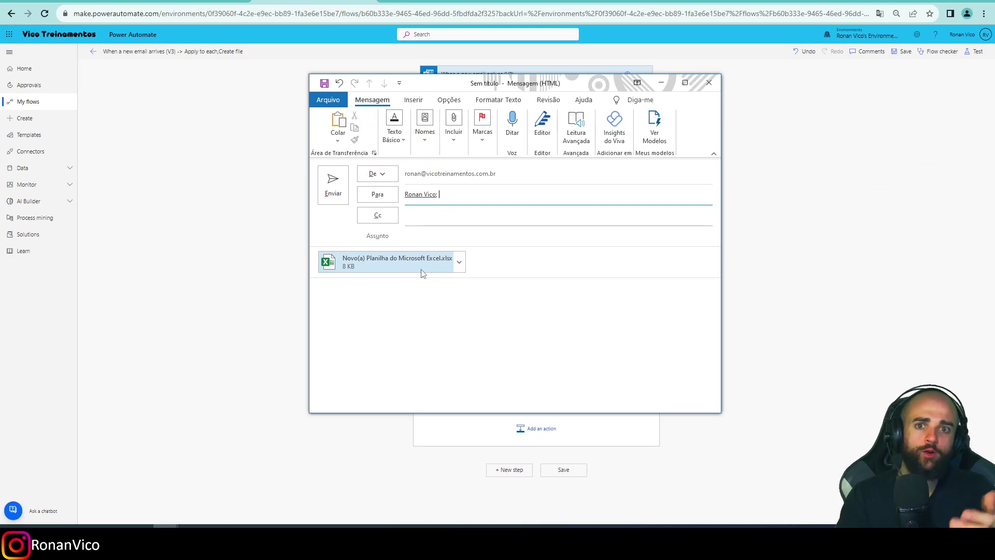
{"action": "left_click", "coordinate": [807, 210]}
{"action": "left_click_drag", "start_coordinate": [544, 187], "coordinate": [425, 184]}
{"action": "key", "text": "ctrl+c"}
{"action": "key", "text": "alt+Tab"}
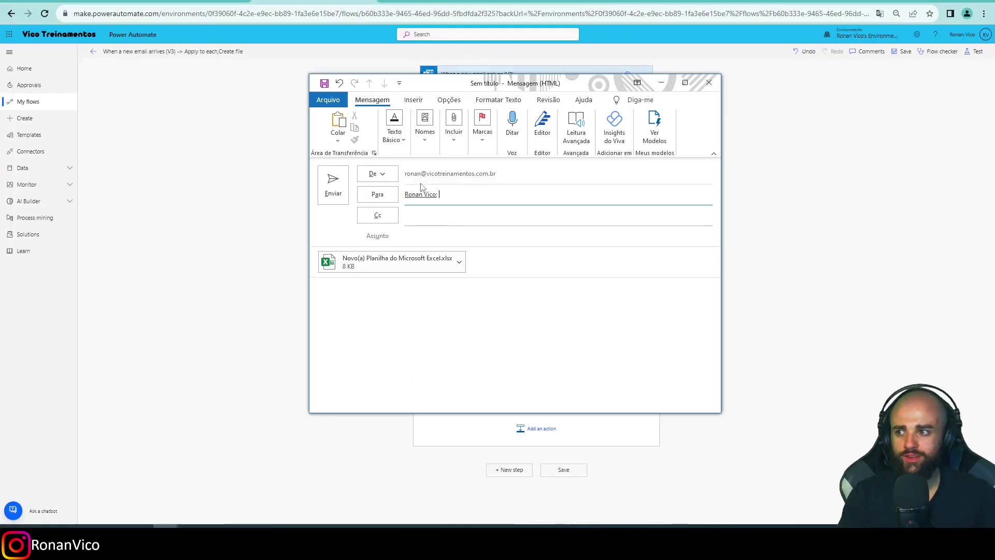
{"action": "left_click", "coordinate": [418, 236]}
{"action": "key", "text": "ctrl+v"}
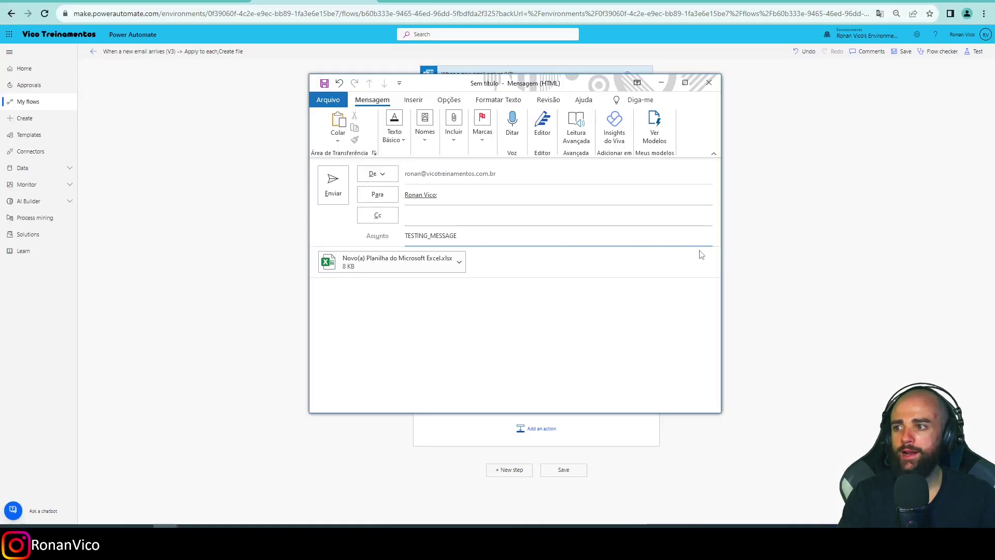
{"action": "left_click", "coordinate": [776, 269]}
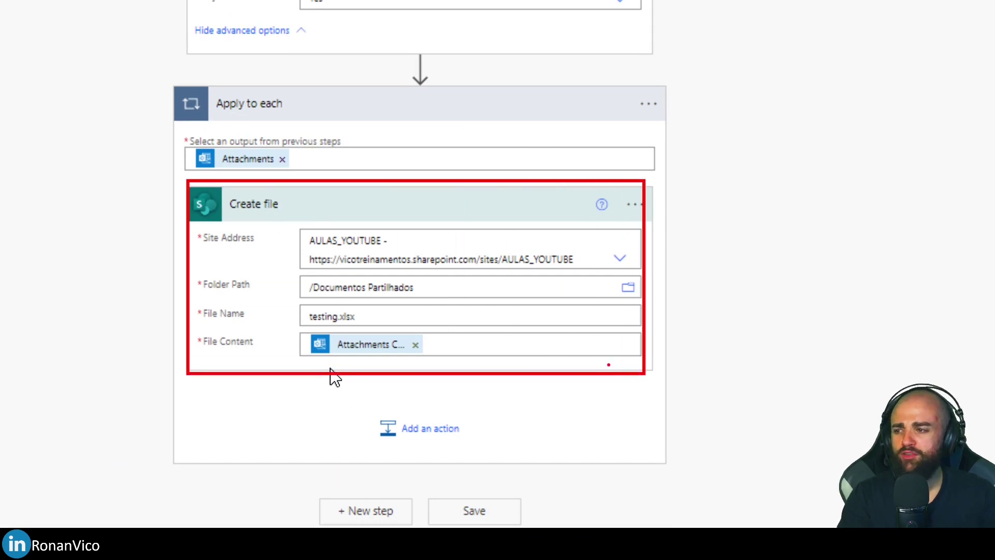
- Change the Create file action's file name to ARQUIVO_BASE.xlsx and save the flow
{"action": "left_click_drag", "start_coordinate": [335, 317], "coordinate": [308, 316]}
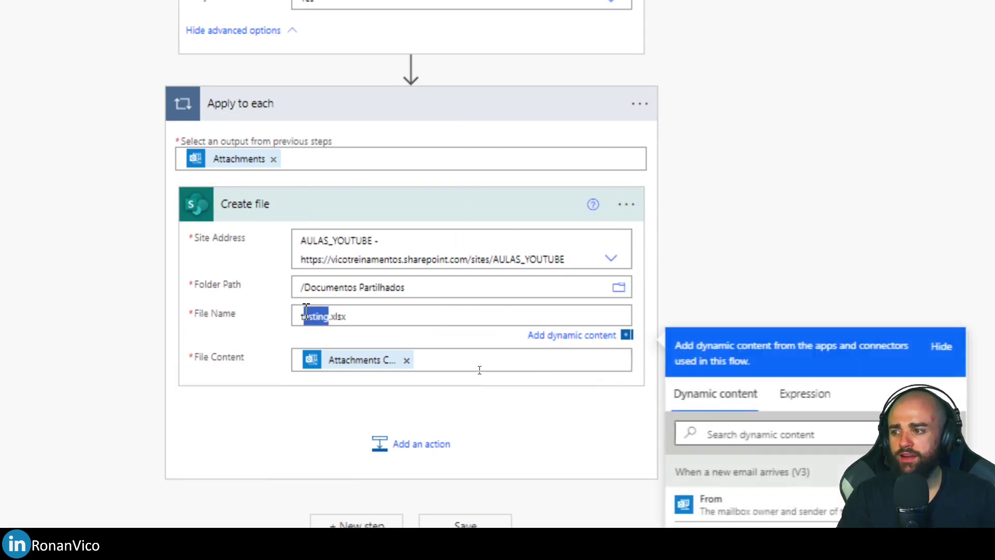
{"action": "type", "text": "tRQUIVO_BASE"}
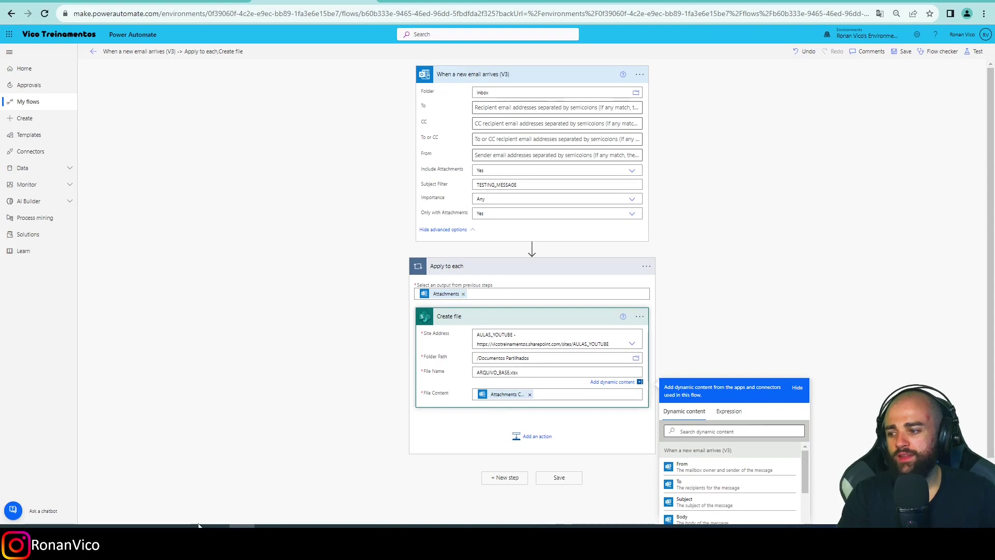
{"action": "mouse_move", "coordinate": [199, 525]}
{"action": "left_click", "coordinate": [223, 492]}
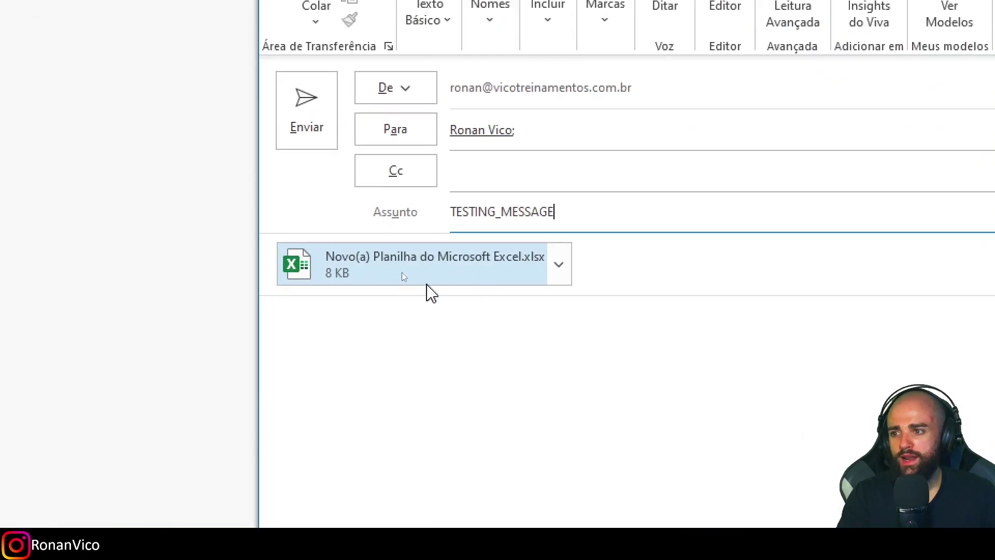
{"action": "key", "text": "ctrl+Return"}
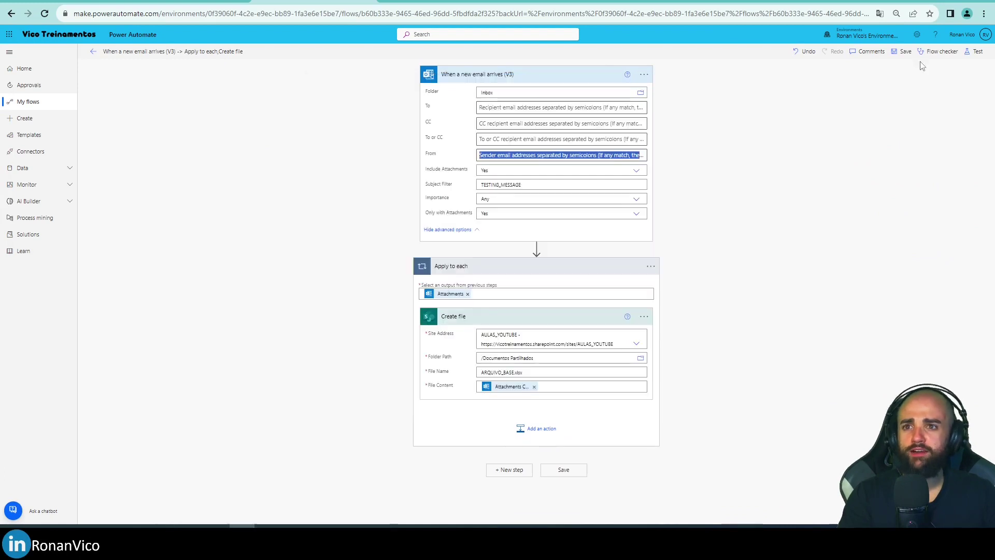
{"action": "left_click", "coordinate": [905, 51]}
- Switch to Outlook and send the TESTING_MESSAGE email with the attached Excel workbook
{"action": "key", "text": "alt+Tab"}
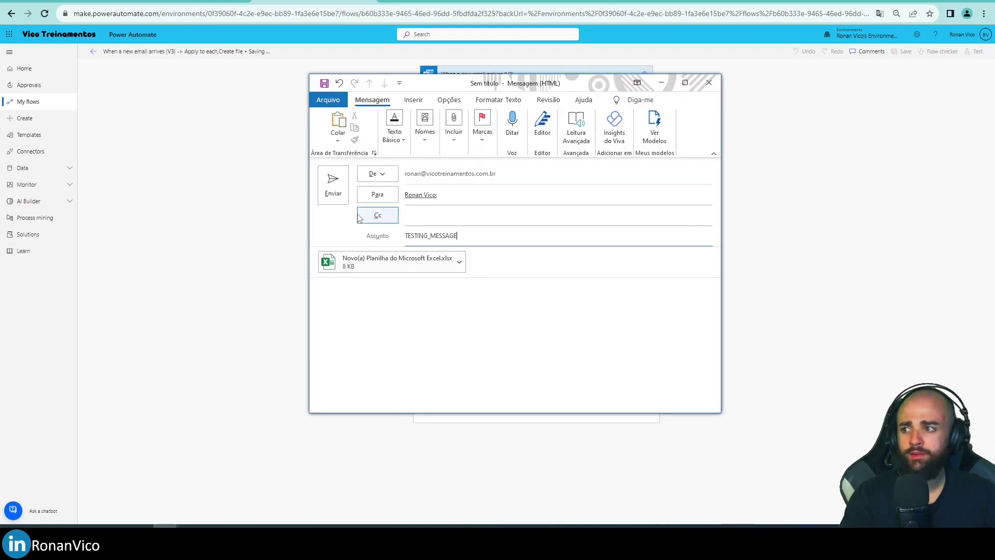
{"action": "left_click", "coordinate": [334, 187]}
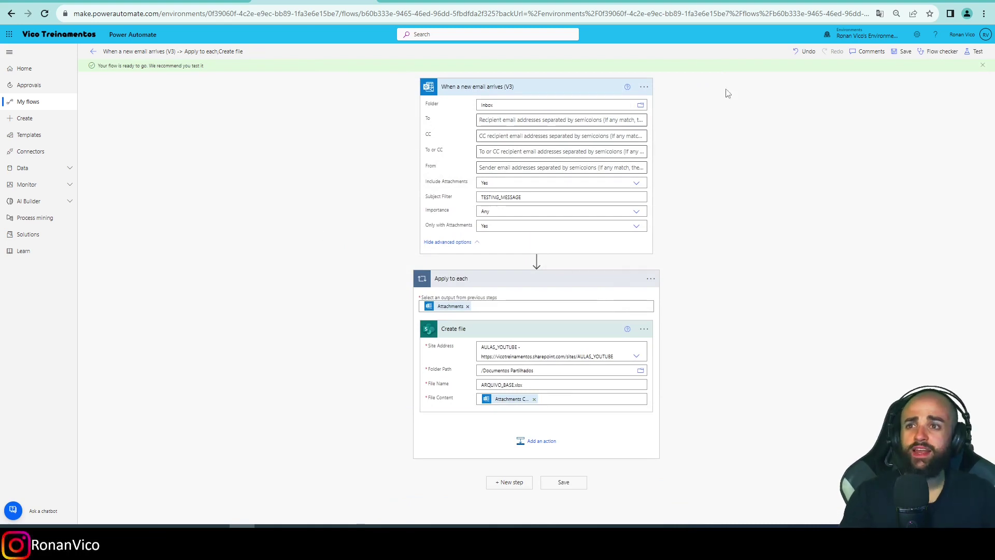
- Refresh the flow's run history, open the latest run and expand the Create file results inside Apply to each
{"action": "left_click", "coordinate": [94, 52]}
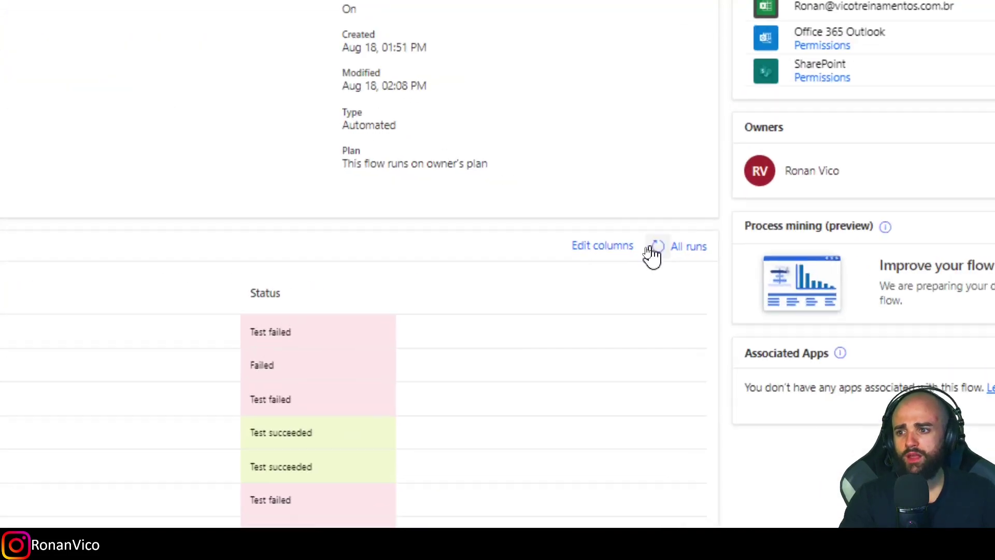
{"action": "left_click", "coordinate": [647, 248]}
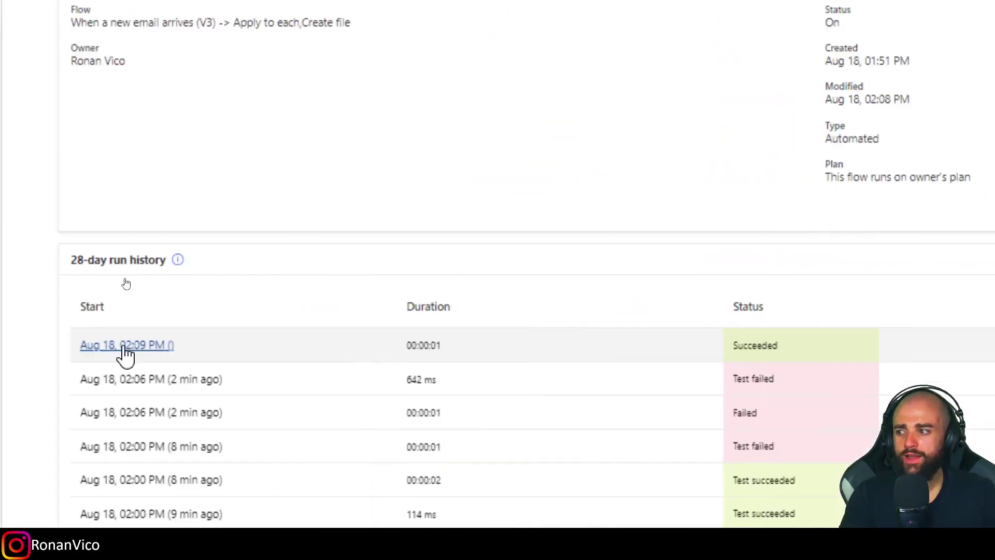
{"action": "left_click", "coordinate": [126, 346]}
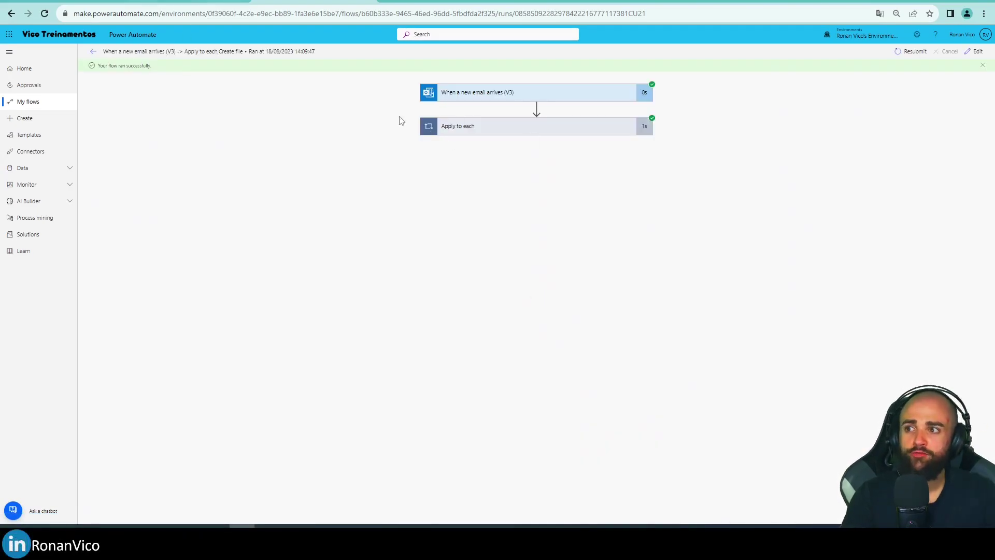
{"action": "left_click", "coordinate": [547, 125]}
{"action": "left_click", "coordinate": [462, 167]}
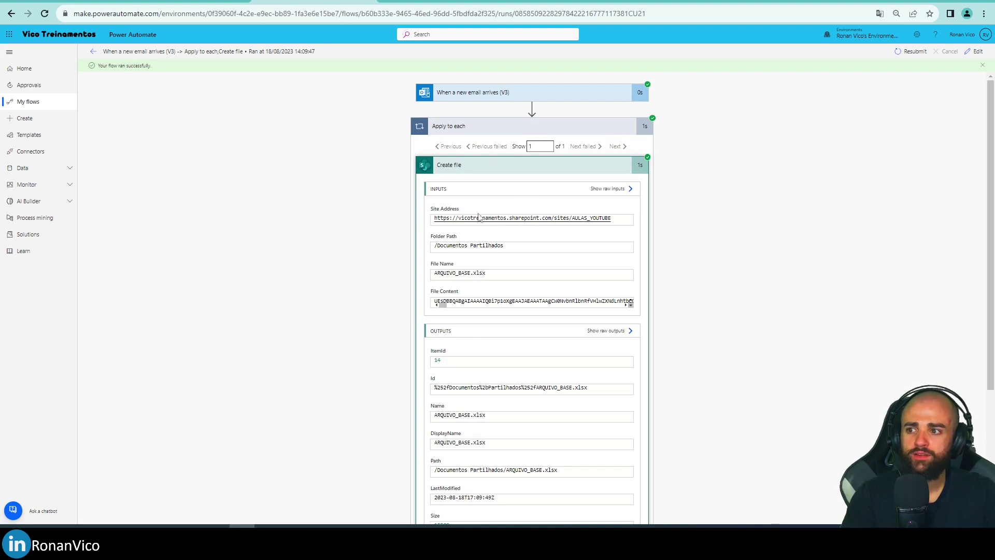
- Open ARQUIVO_BASE.xlsx from the SharePoint document library and select its data range A1:C9
{"action": "left_click", "coordinate": [191, 1]}
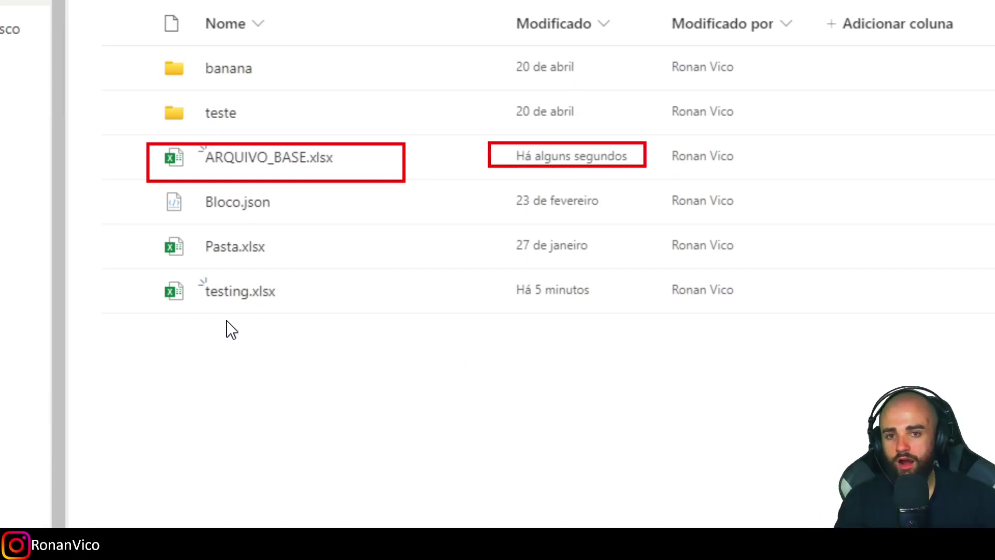
{"action": "mouse_move", "coordinate": [298, 168]}
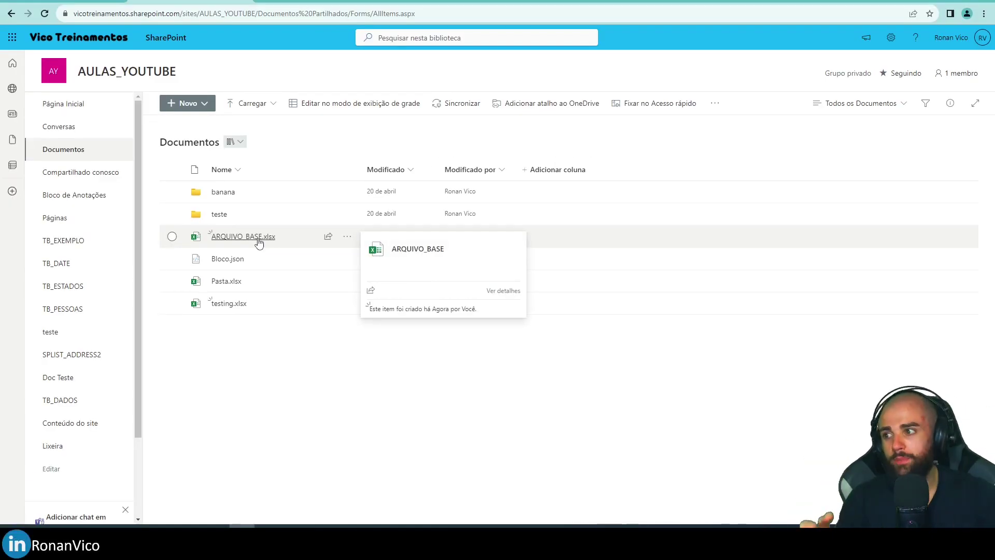
{"action": "left_click", "coordinate": [247, 237]}
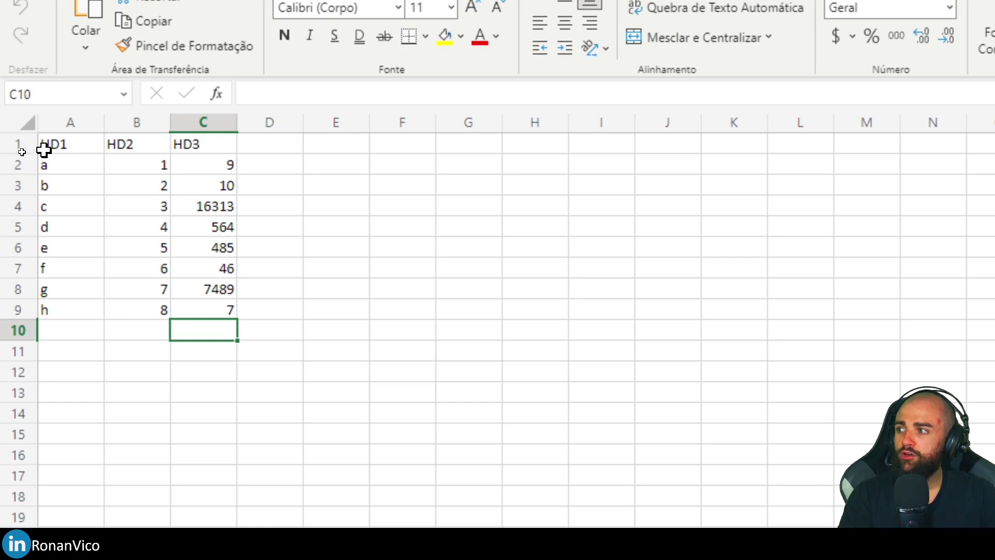
{"action": "left_click_drag", "start_coordinate": [43, 150], "coordinate": [231, 305]}
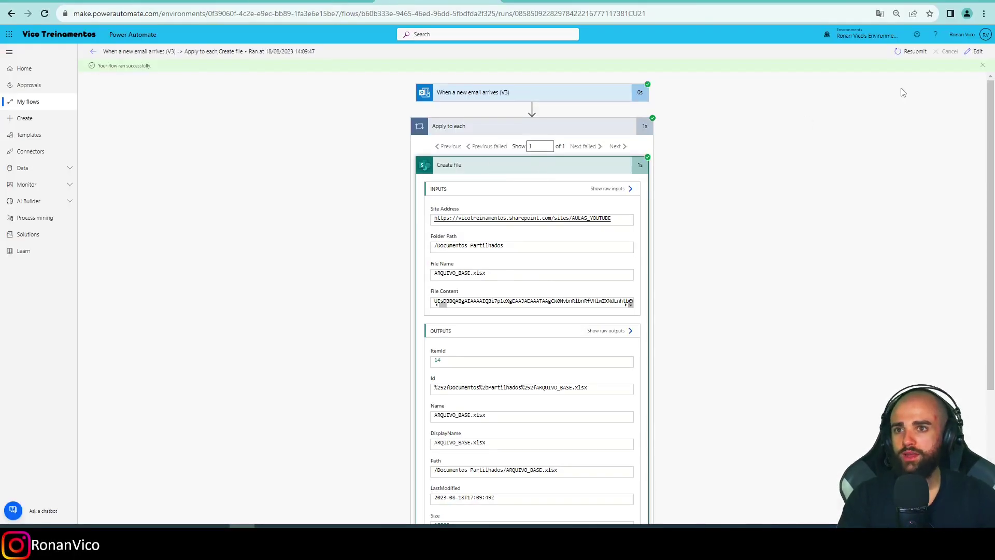
- Open the flow for editing from its run details page
{"action": "left_click", "coordinate": [977, 51]}
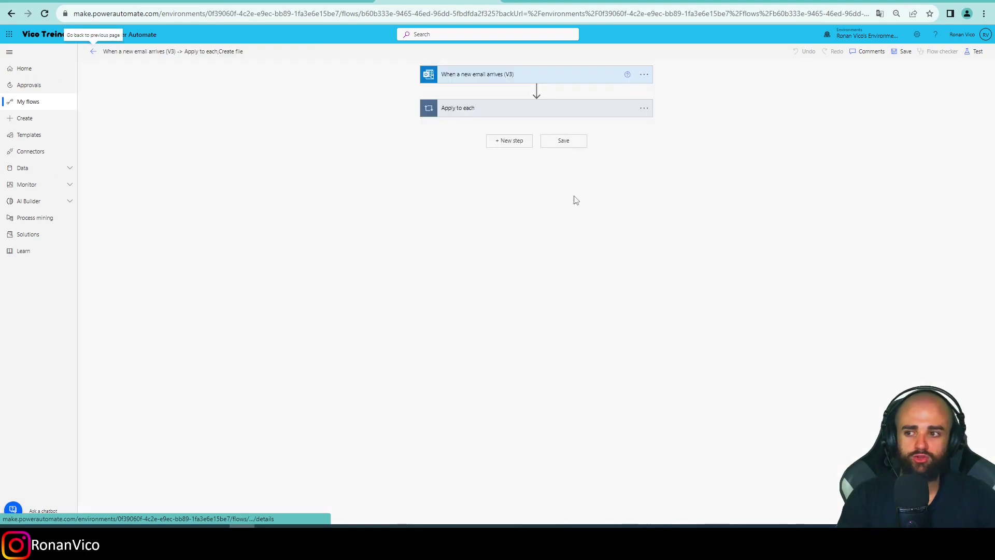
- Add an Excel Online (Business) Get a row action after the Apply to each loop
{"action": "left_click", "coordinate": [510, 141]}
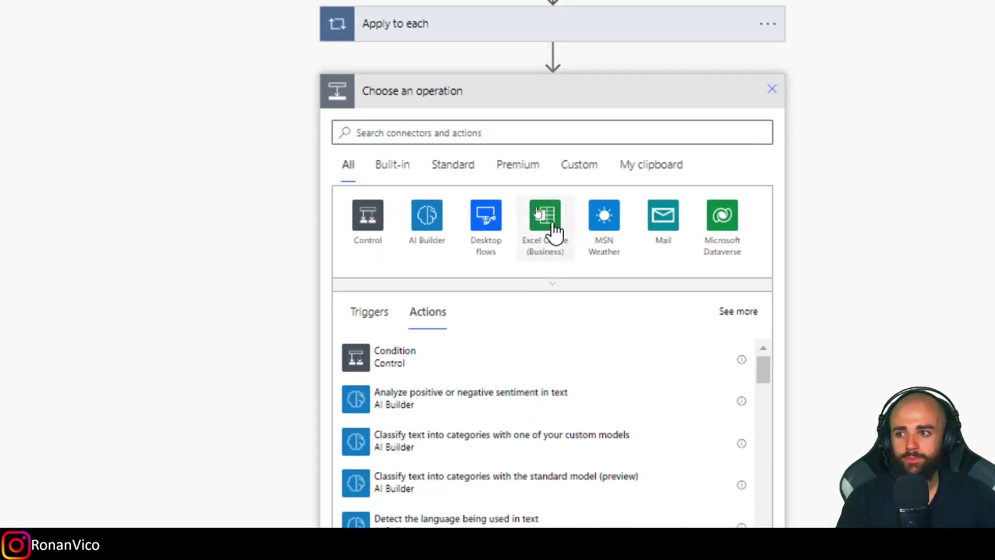
{"action": "left_click", "coordinate": [555, 229]}
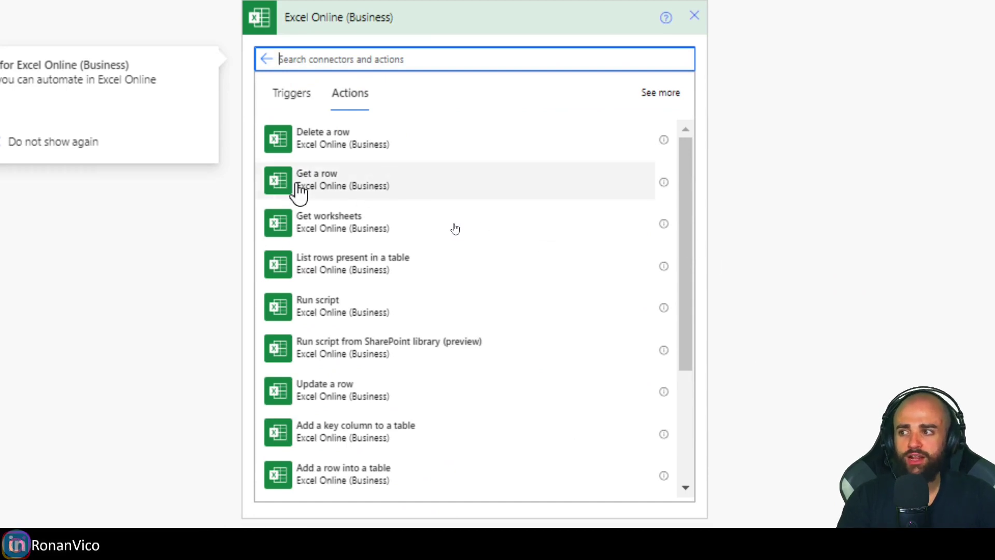
{"action": "left_click", "coordinate": [332, 190]}
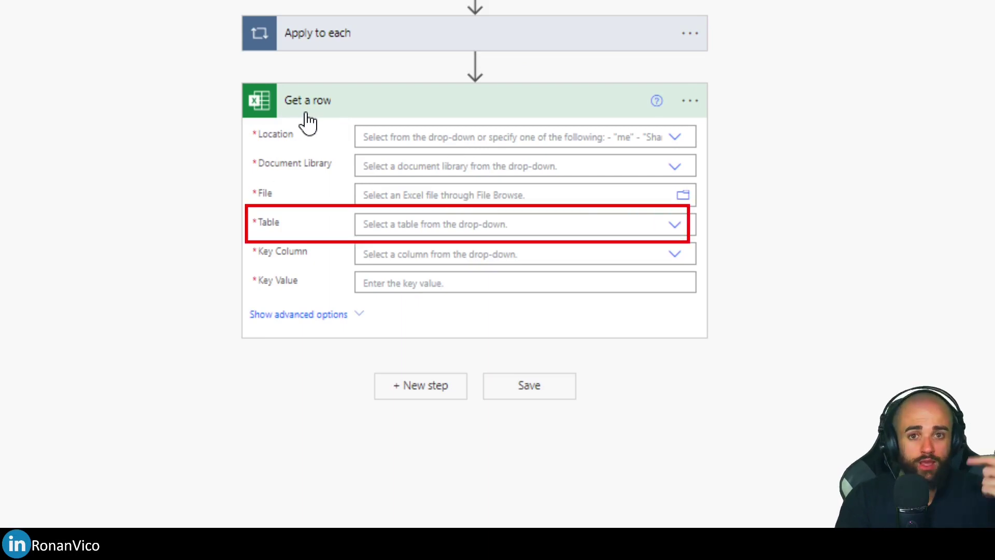
- Point Get a row to SharePoint Site - AULAS_YOUTUBE, document library Documentos and file /ARQUIVO_BASE.xlsx
{"action": "left_click", "coordinate": [674, 137]}
{"action": "left_click", "coordinate": [393, 158]}
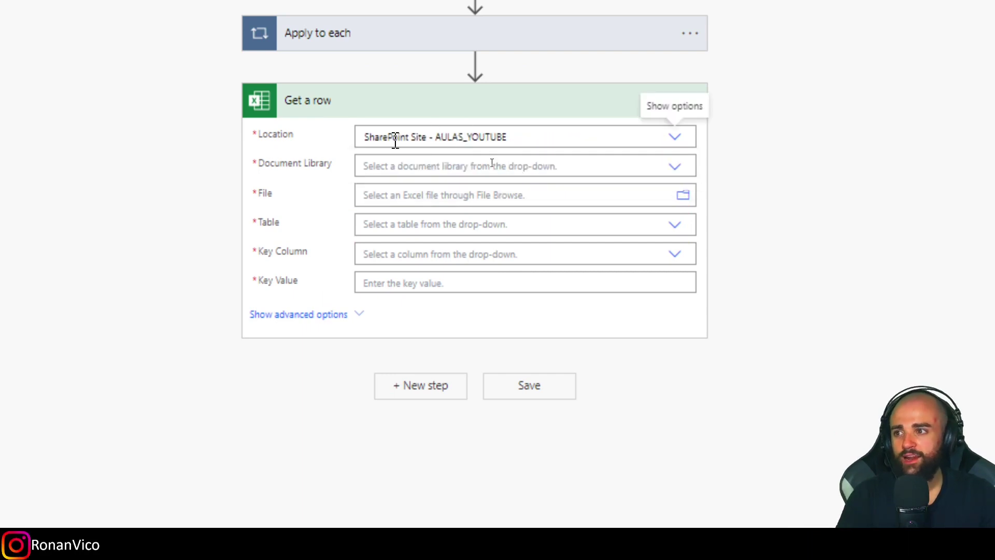
{"action": "left_click", "coordinate": [673, 169]}
{"action": "left_click", "coordinate": [383, 208]}
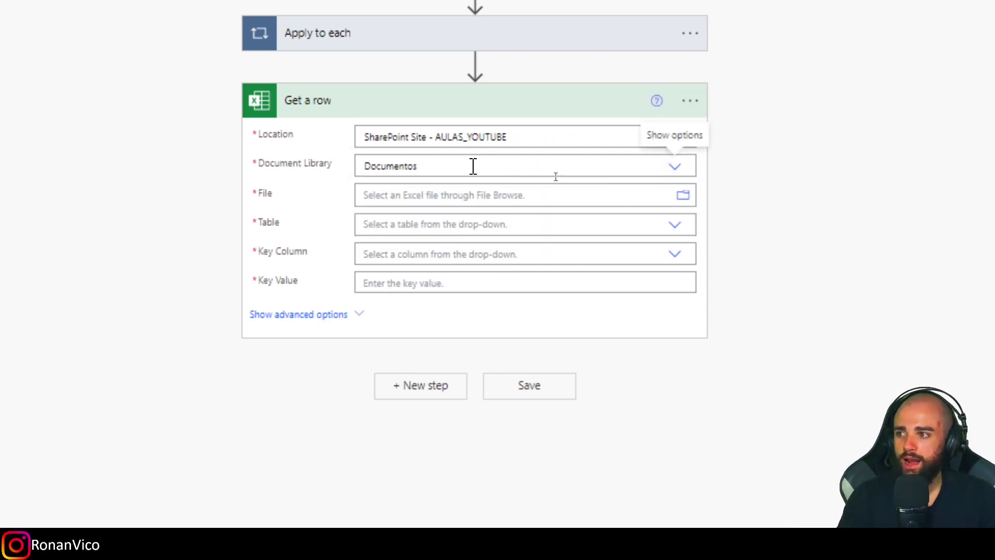
{"action": "left_click", "coordinate": [683, 195]}
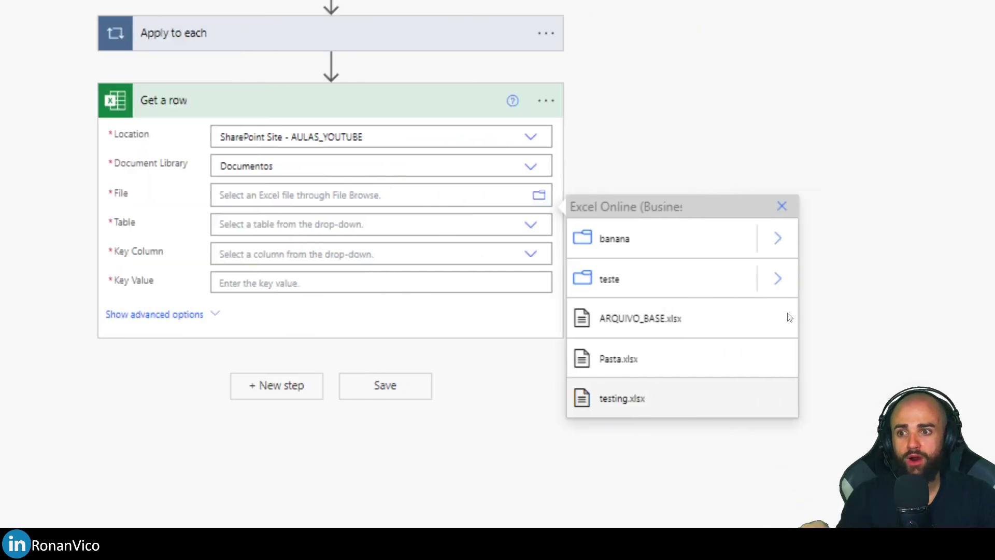
{"action": "left_click", "coordinate": [785, 323]}
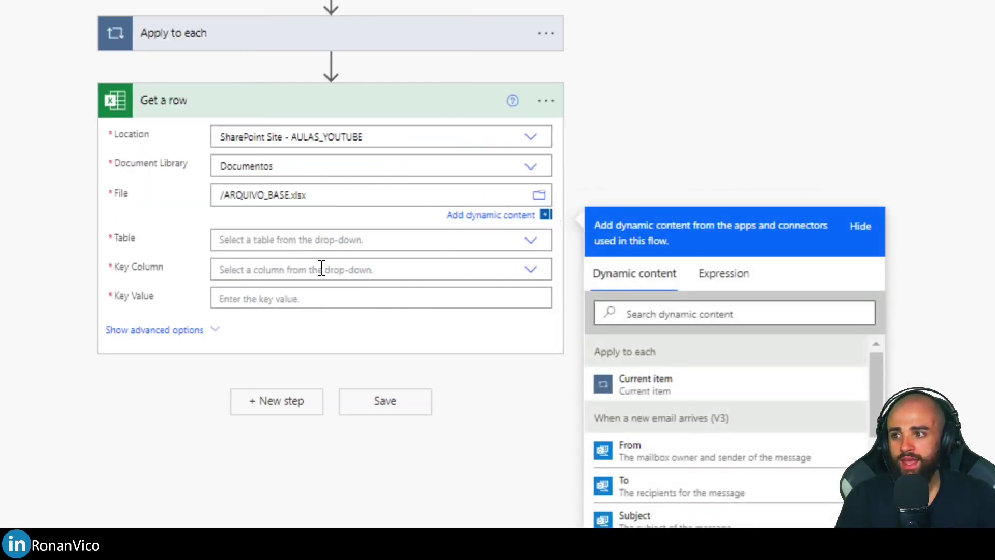
- Check the tables offered for ARQUIVO_BASE.xlsx in Get a row, and select the data range A1:C9 in the workbook
{"action": "left_click", "coordinate": [530, 241]}
{"action": "scroll", "coordinate": [603, 449], "scroll_direction": "down", "scroll_amount": 2}
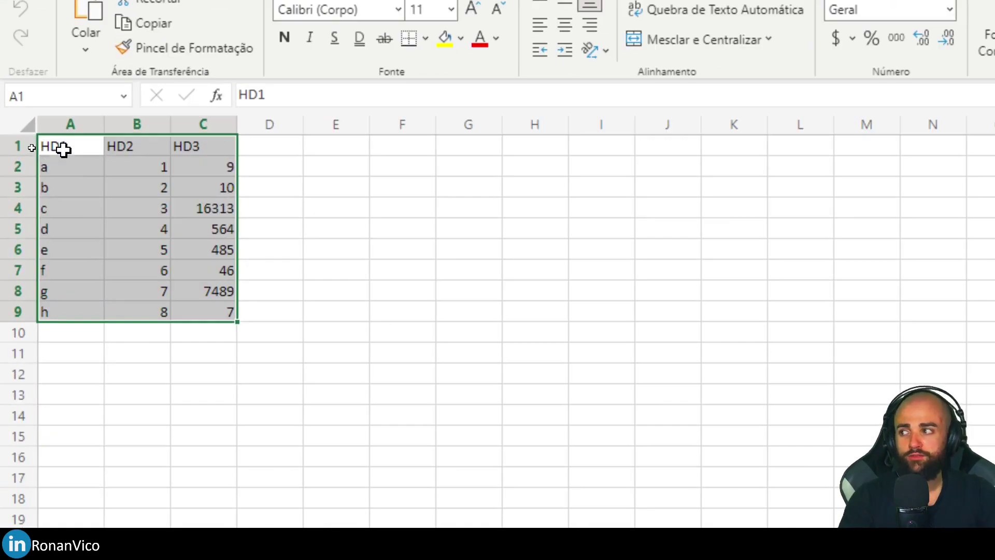
{"action": "left_click_drag", "start_coordinate": [63, 148], "coordinate": [187, 304]}
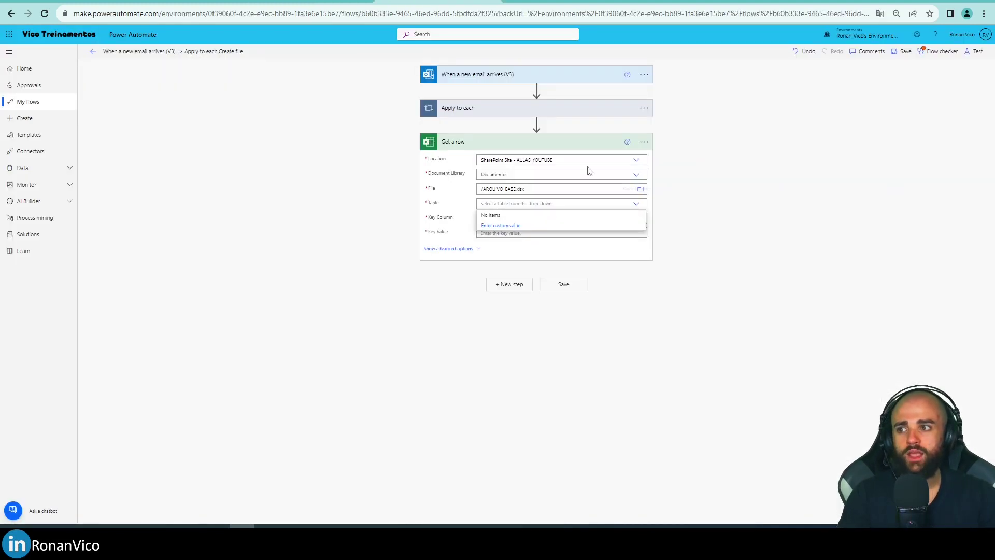
- Delete the Get a row action from the flow
{"action": "left_click", "coordinate": [644, 142]}
{"action": "left_click", "coordinate": [685, 254]}
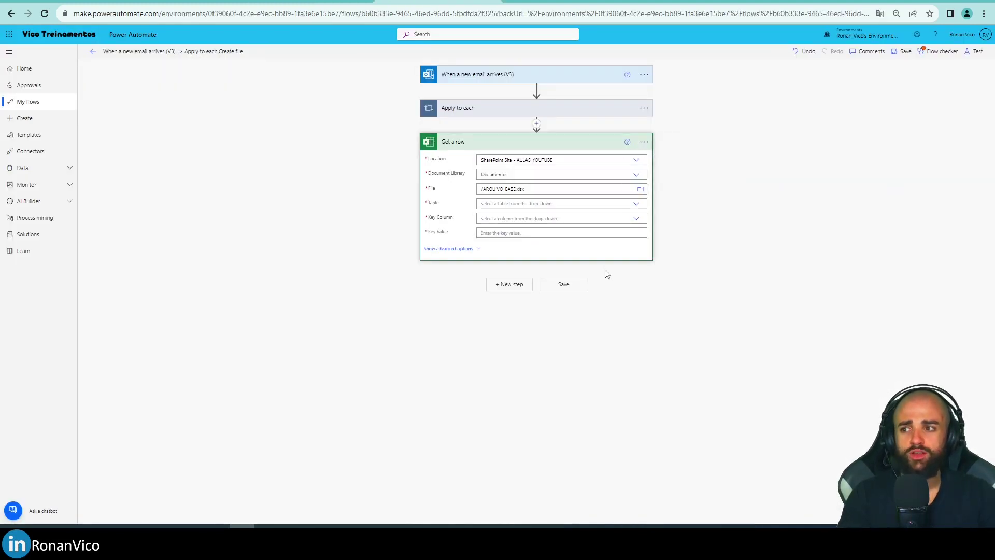
{"action": "left_click", "coordinate": [502, 292]}
- Add an Excel Online (Business) Create table action after the Apply to each loop
{"action": "left_click", "coordinate": [520, 147]}
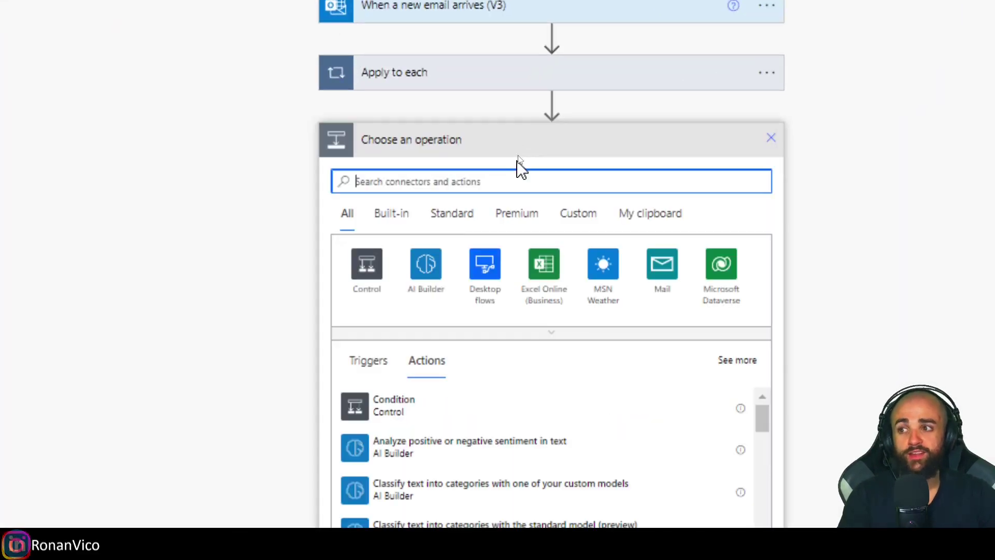
{"action": "left_click", "coordinate": [559, 278]}
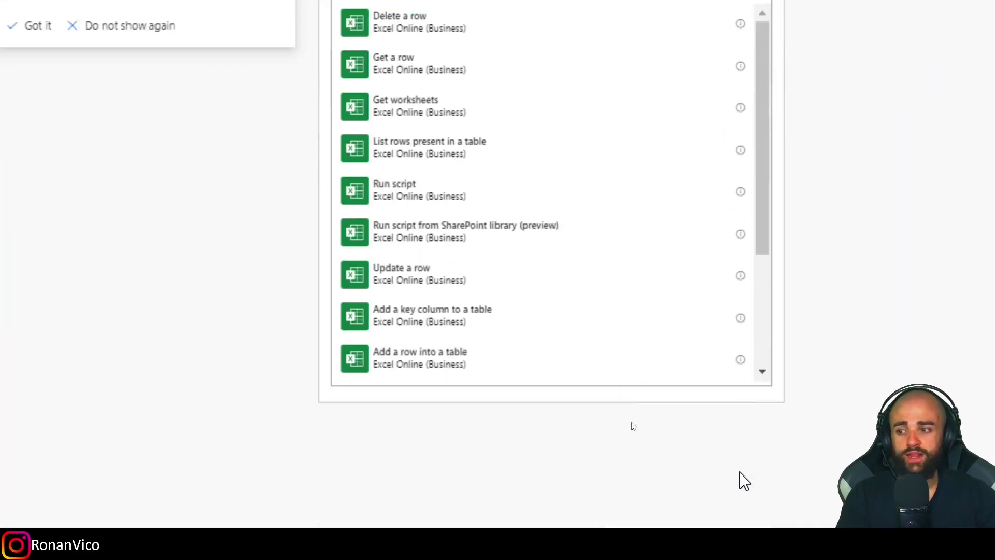
{"action": "scroll", "coordinate": [518, 311], "scroll_direction": "down", "scroll_amount": 4}
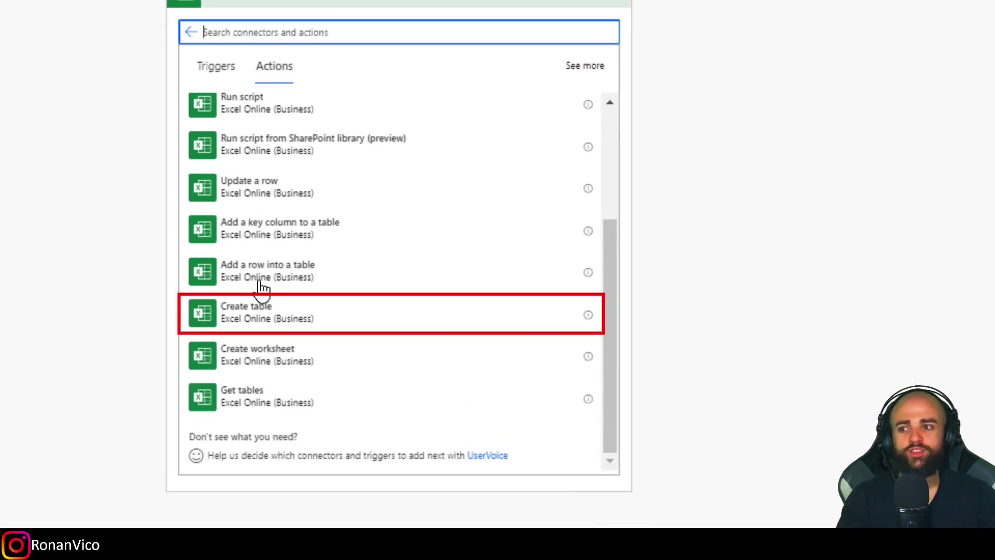
{"action": "left_click", "coordinate": [390, 317]}
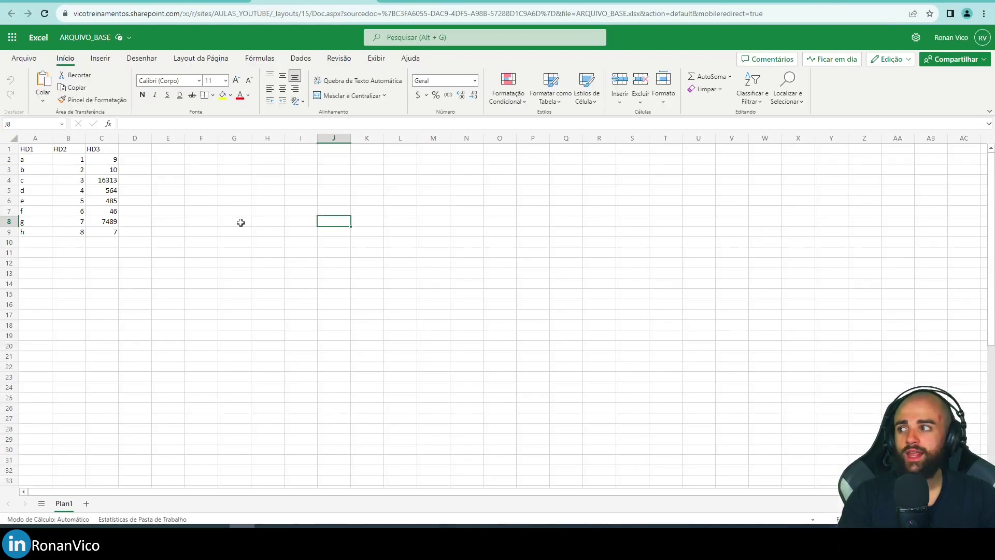
{"action": "left_click", "coordinate": [241, 223]}
{"action": "left_click", "coordinate": [234, 283]}
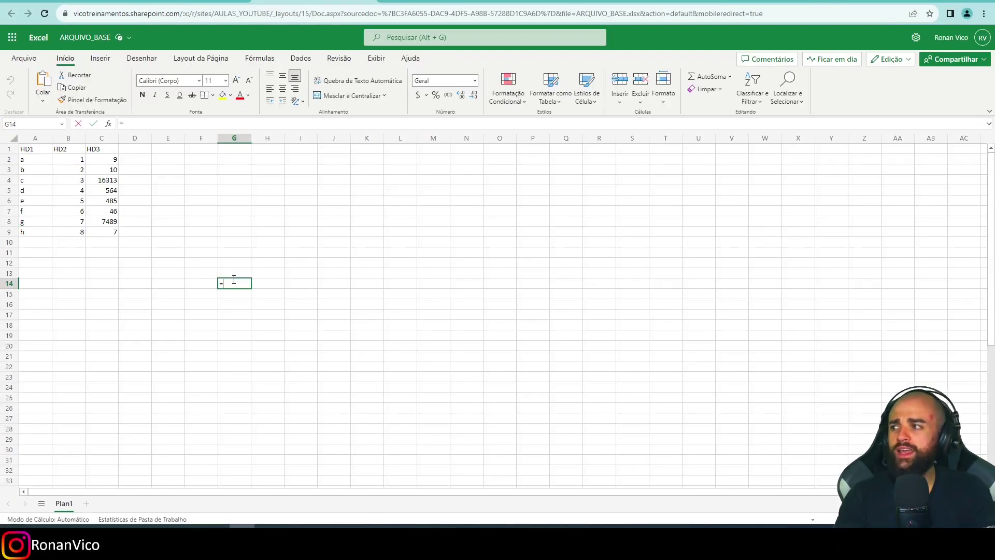
{"action": "type", "text": "=A1:A"}
{"action": "key", "text": "BackSpace"}
{"action": "type", "text": "C9"}
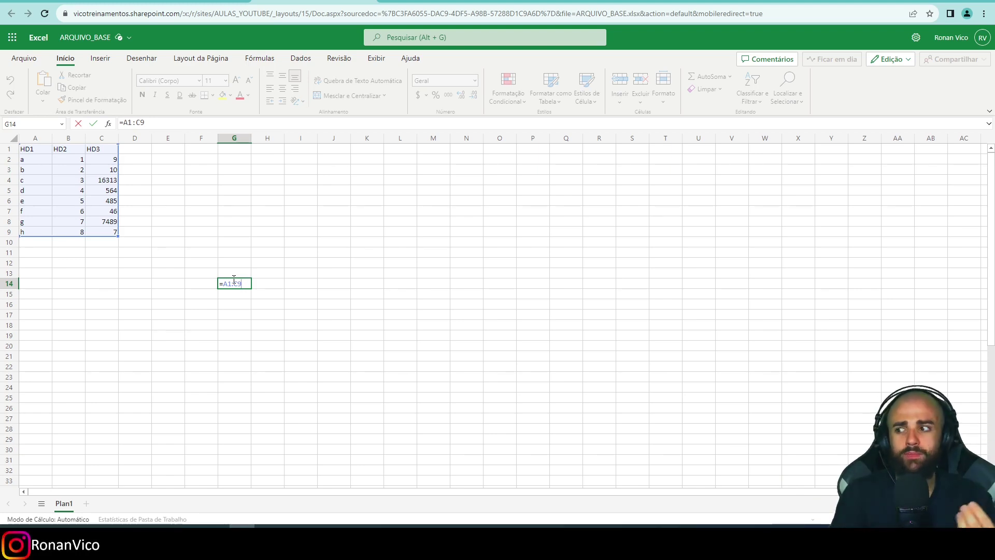
{"action": "key", "text": "Escape"}
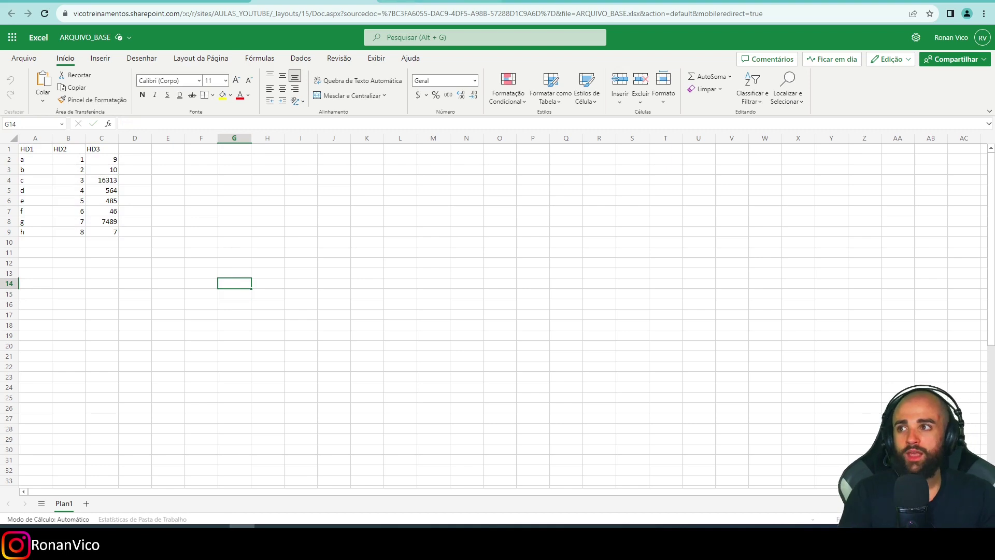
- In the flow's Create table action, choose location SharePoint Site - AULAS_YOUTUBE, document library Documentos and file /ARQUIVO_BASE.xlsx
{"action": "left_click", "coordinate": [381, 2]}
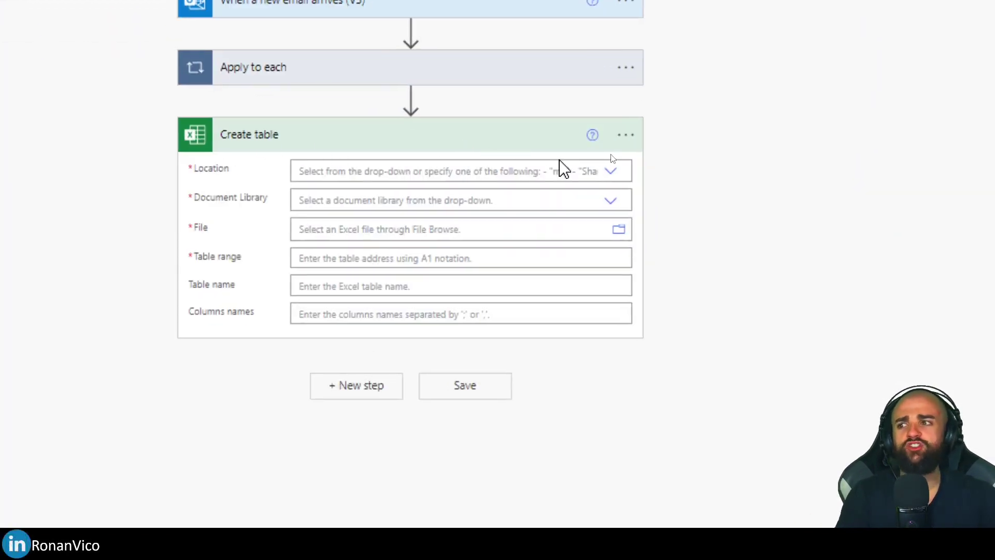
{"action": "left_click", "coordinate": [611, 171]}
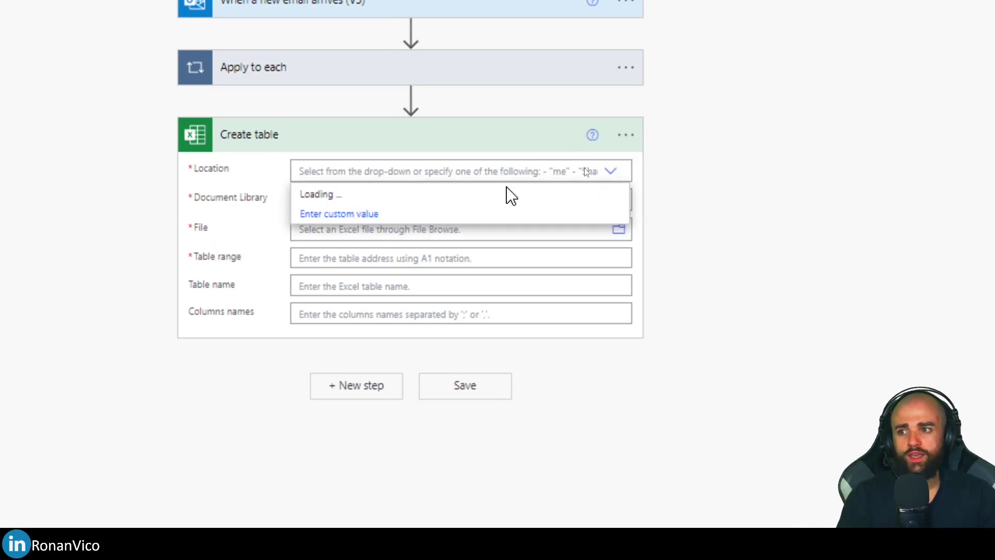
{"action": "left_click", "coordinate": [524, 195]}
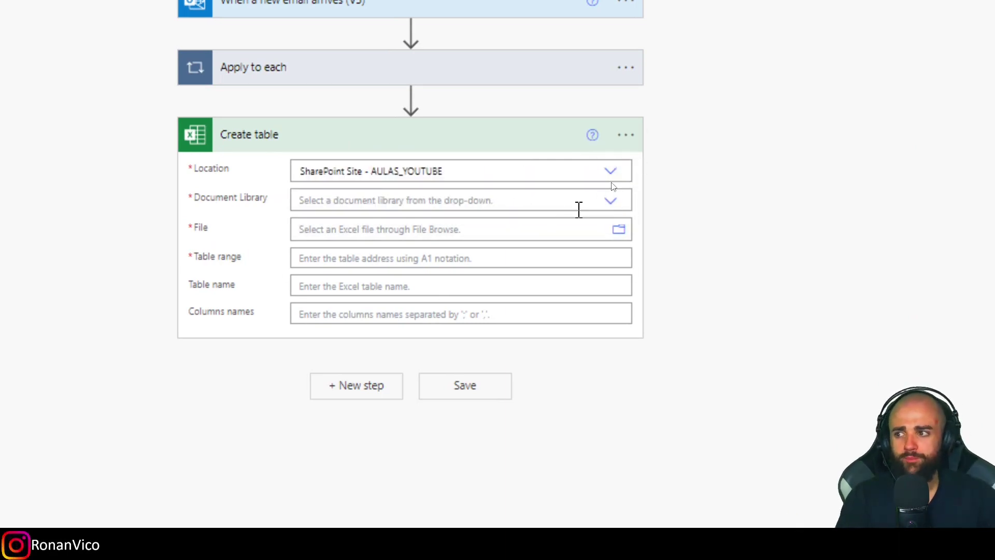
{"action": "left_click", "coordinate": [601, 202]}
{"action": "left_click", "coordinate": [323, 242]}
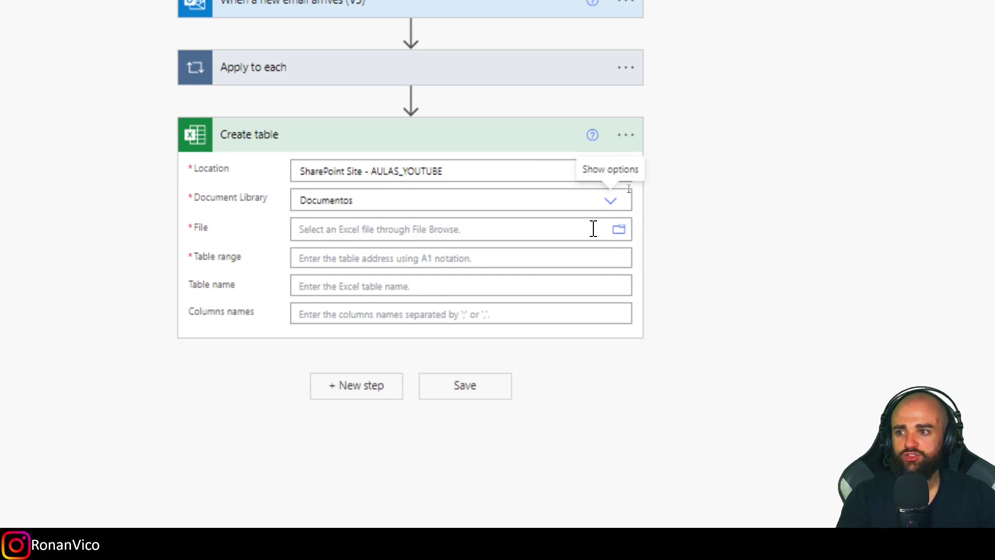
{"action": "left_click", "coordinate": [618, 230]}
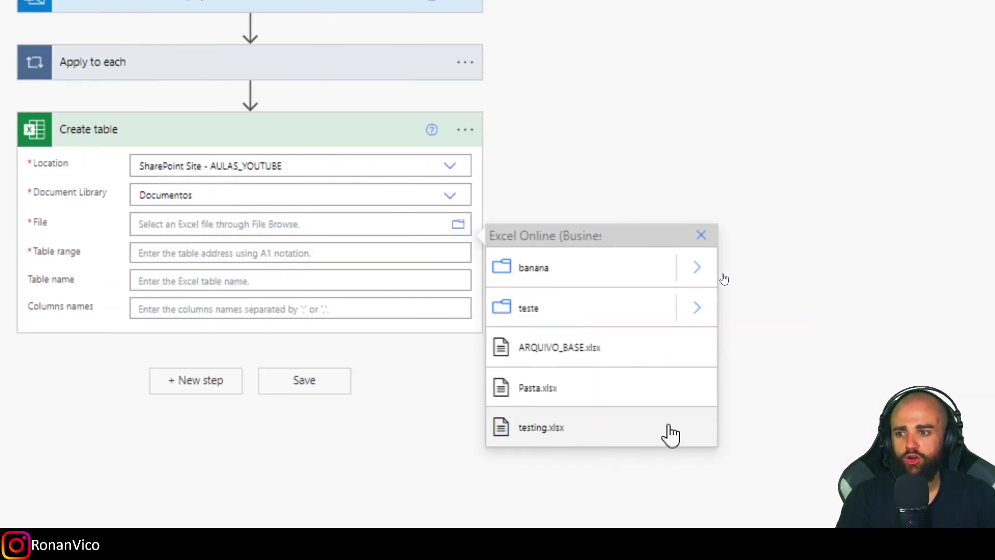
{"action": "left_click", "coordinate": [543, 354]}
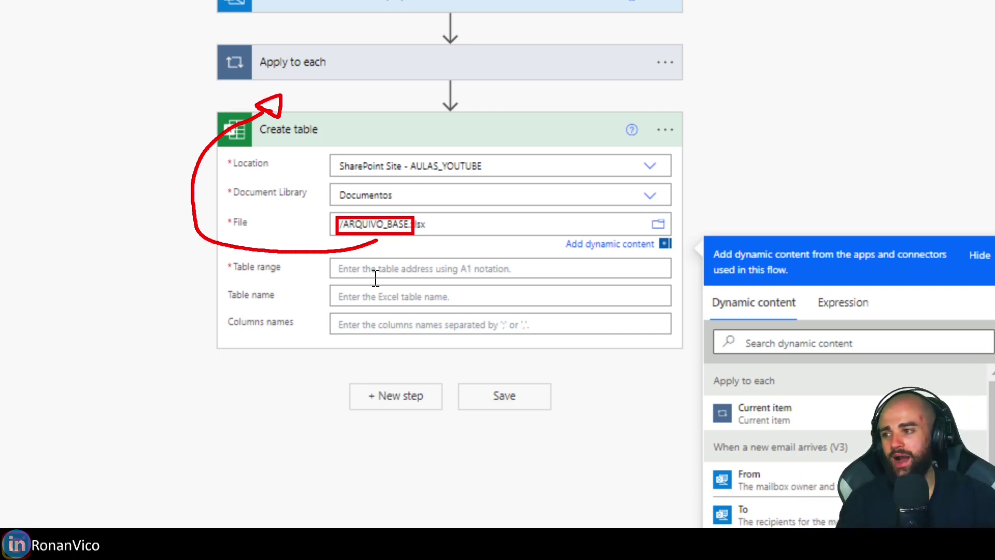
- Name the table TABELA_MANEIRA and set the table range to =A1:C9 in the Create table action
{"action": "left_click", "coordinate": [409, 297]}
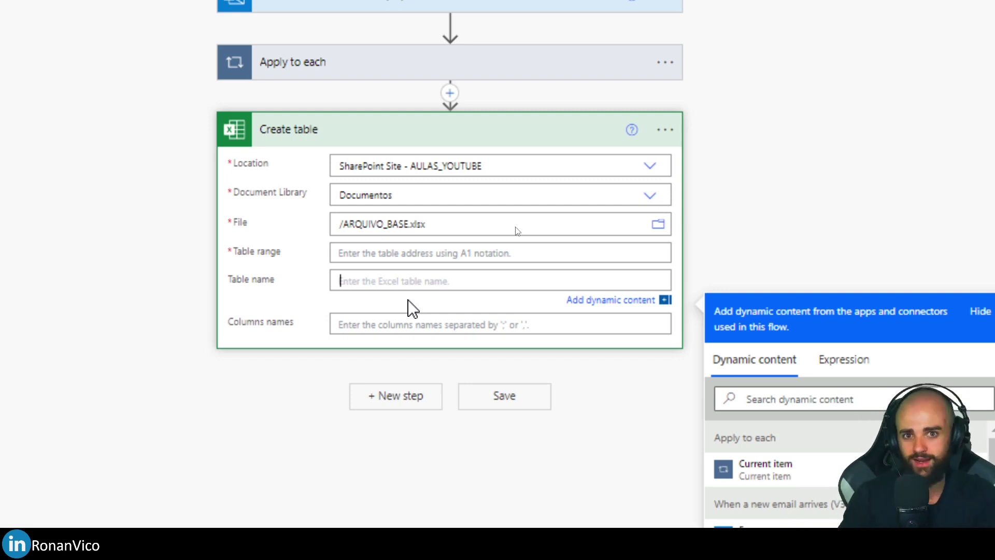
{"action": "type", "text": "TABELA_MANEIRA"}
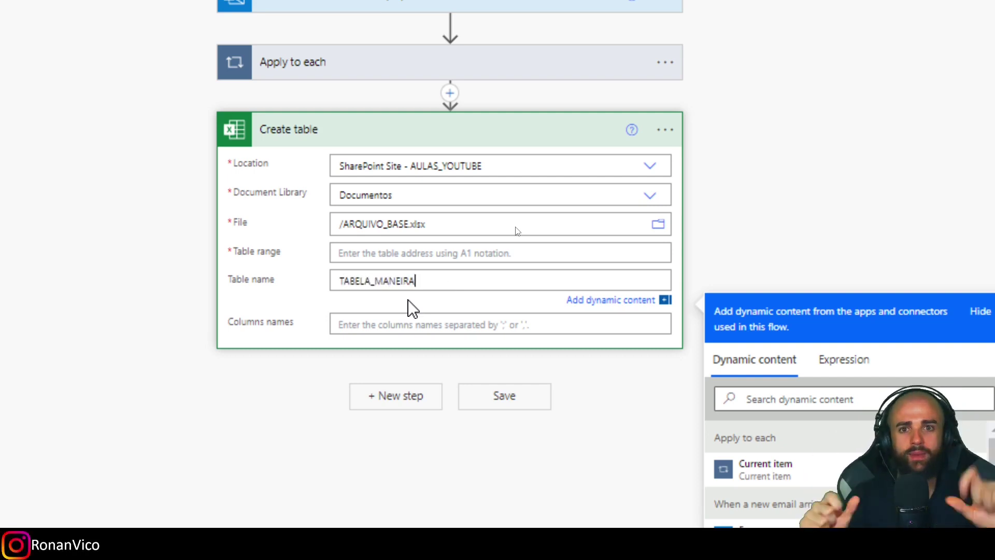
{"action": "left_click", "coordinate": [346, 324]}
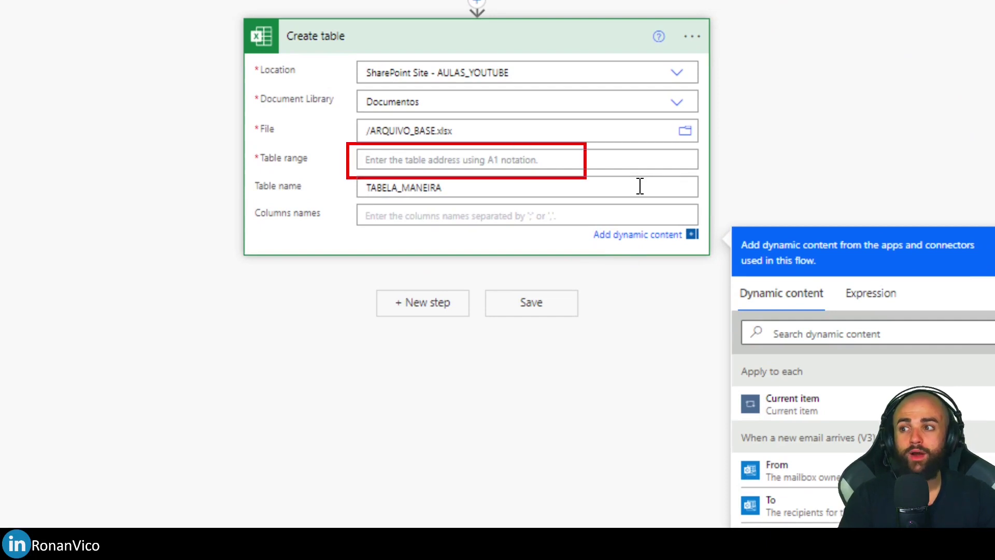
{"action": "left_click", "coordinate": [458, 158]}
{"action": "type", "text": "=A1:C9"}
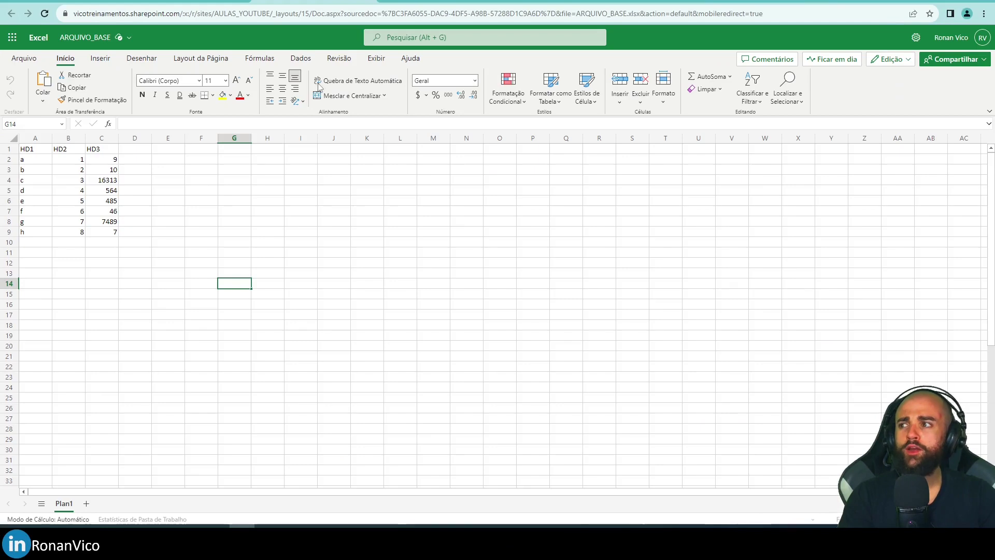
{"action": "left_click", "coordinate": [195, 187]}
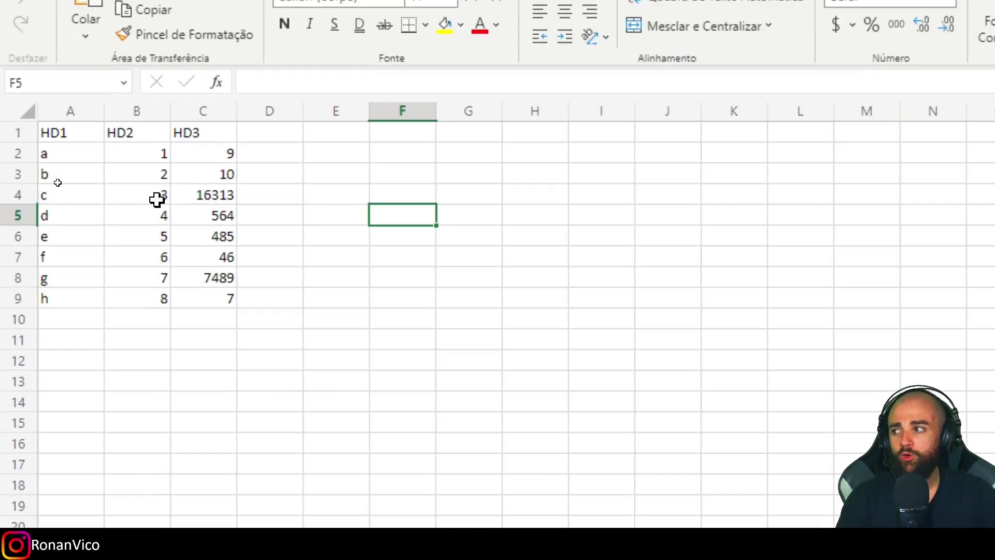
{"action": "type", "text": "="}
{"action": "key", "text": "Escape"}
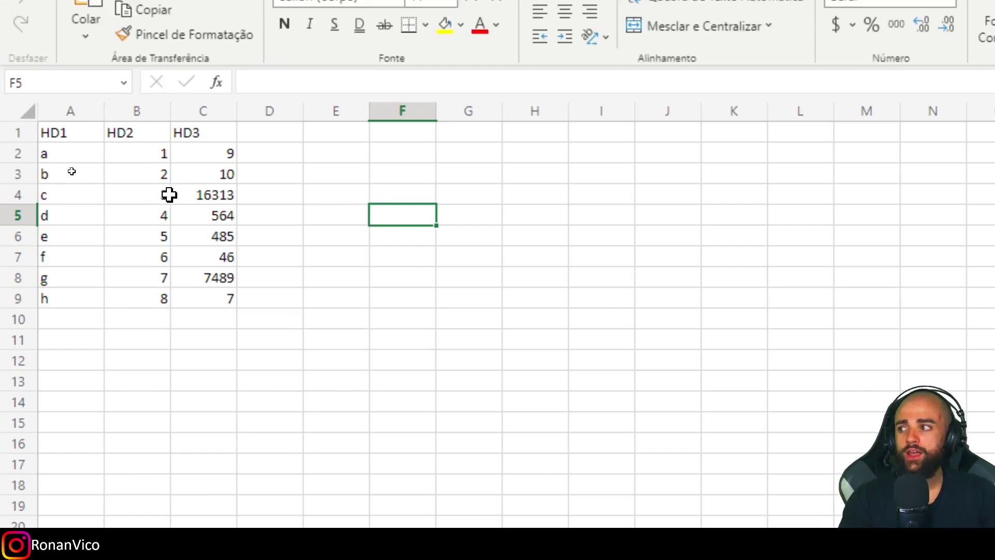
- In cell G5 of the ARQUIVO_BASE workbook, count the non-empty cells of column A with =CONT.VALORES(A:A)
{"action": "left_click", "coordinate": [62, 109]}
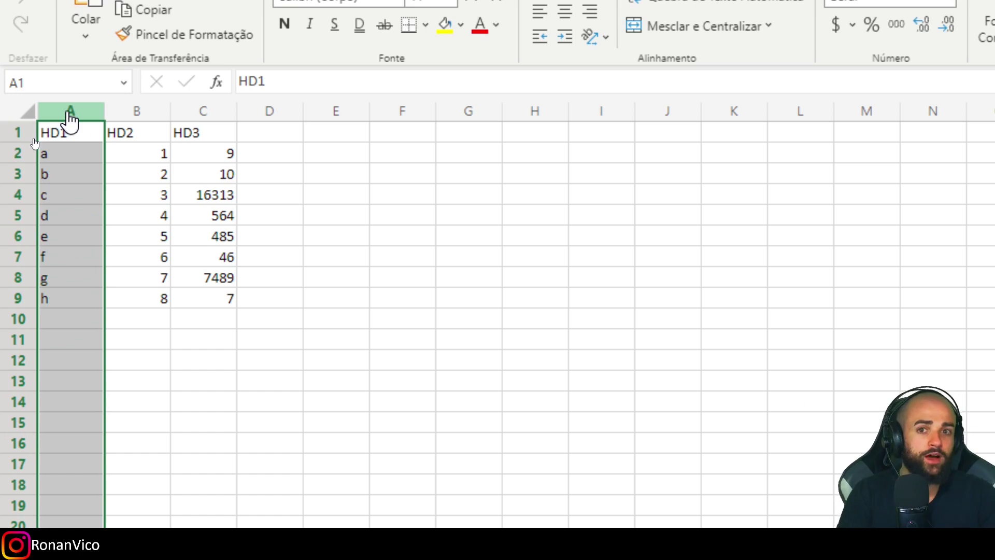
{"action": "double_click", "coordinate": [469, 215]}
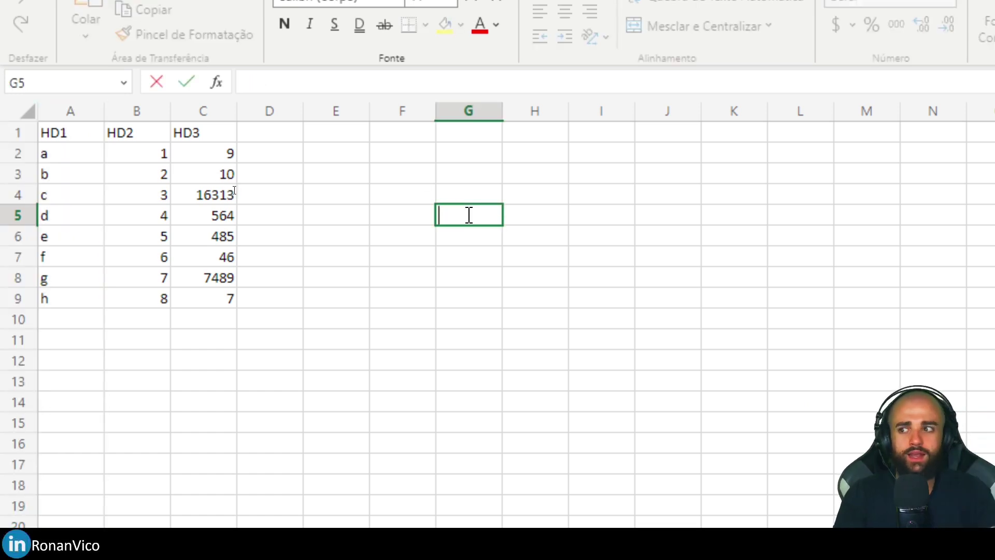
{"action": "type", "text": "=CON"}
{"action": "type", "text": ".VA"}
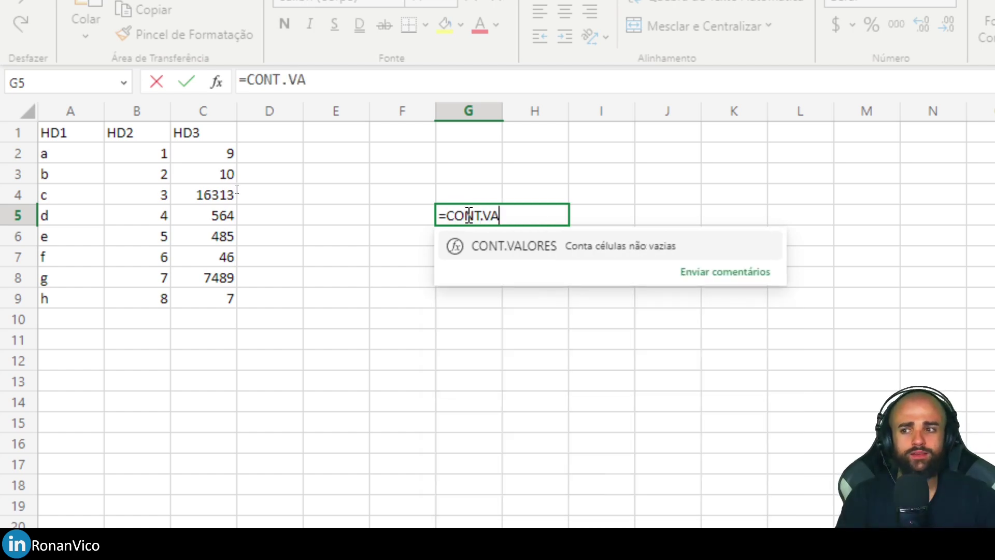
{"action": "key", "text": "Tab"}
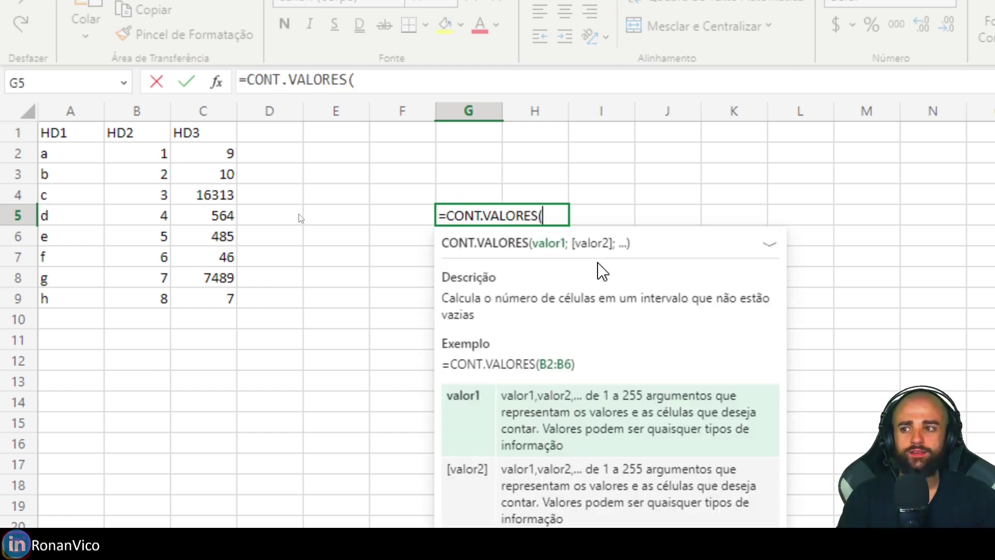
{"action": "left_click", "coordinate": [70, 114]}
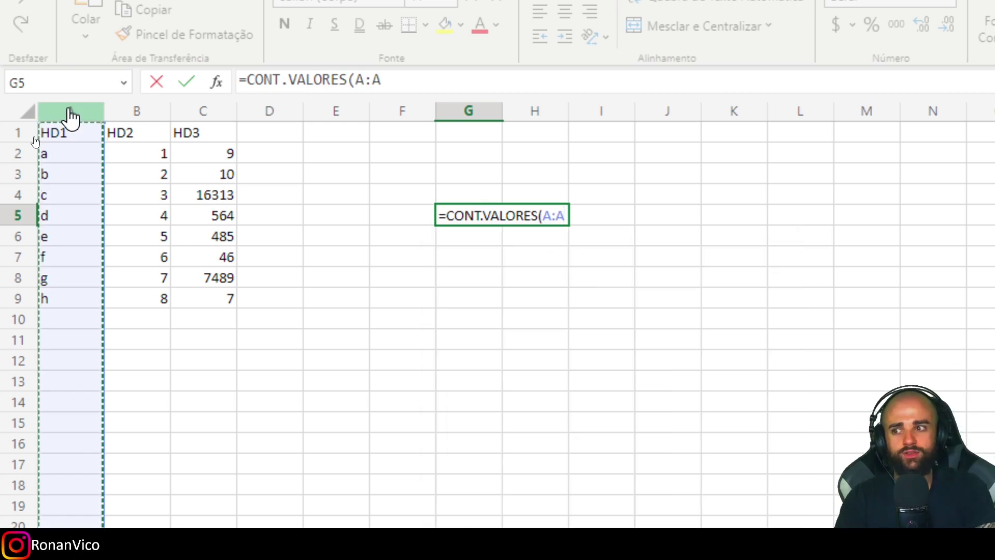
{"action": "key", "text": "Return"}
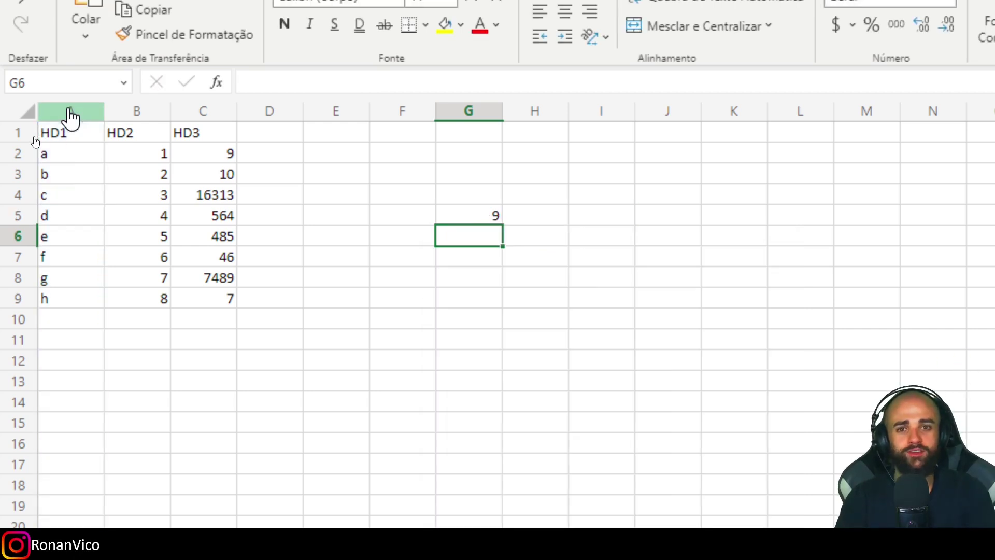
- Count the non-empty cells of row 1 in cell G6 with the formula =CONT.VALORES(1:1)
{"action": "type", "text": "=conmt"}
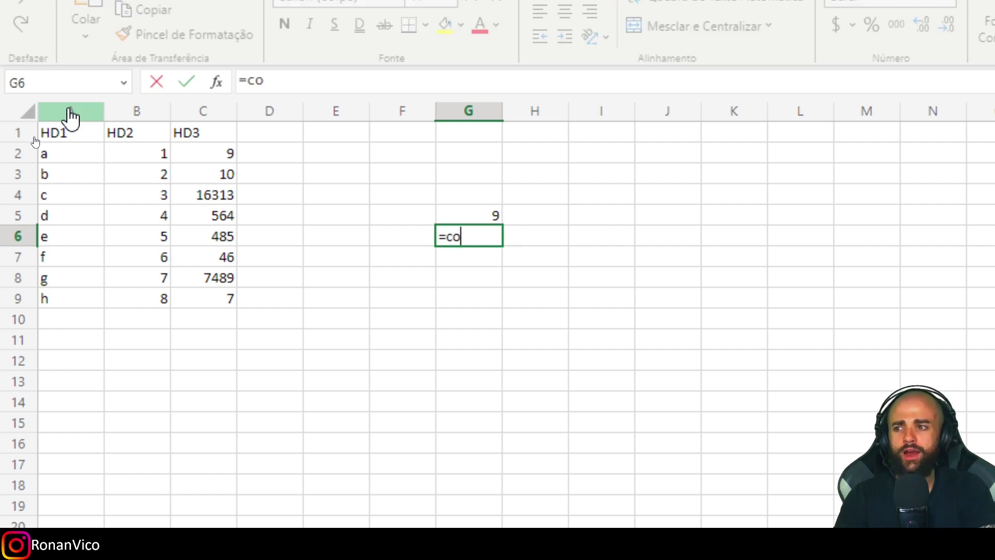
{"action": "key", "text": "BackSpace"}
{"action": "key", "text": "BackSpace"}
{"action": "type", "text": "t"}
{"action": "key", "text": "Tab"}
{"action": "key", "text": "BackSpace"}
{"action": "key", "text": "BackSpace"}
{"action": "key", "text": "BackSpace"}
{"action": "key", "text": "BackSpace"}
{"action": "type", "text": "VA"}
{"action": "key", "text": "Tab"}
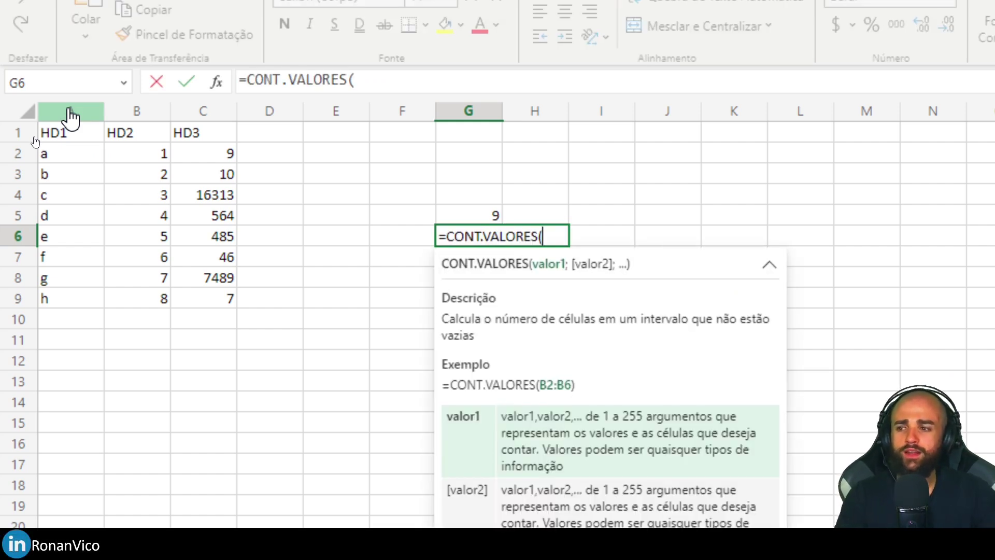
{"action": "left_click", "coordinate": [17, 133]}
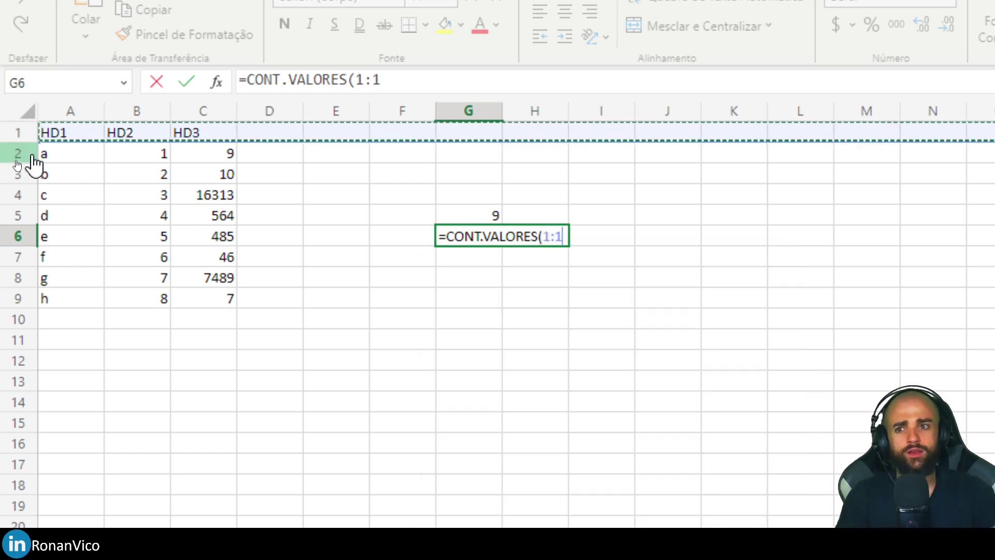
{"action": "type", "text": ")"}
{"action": "key", "text": "Return"}
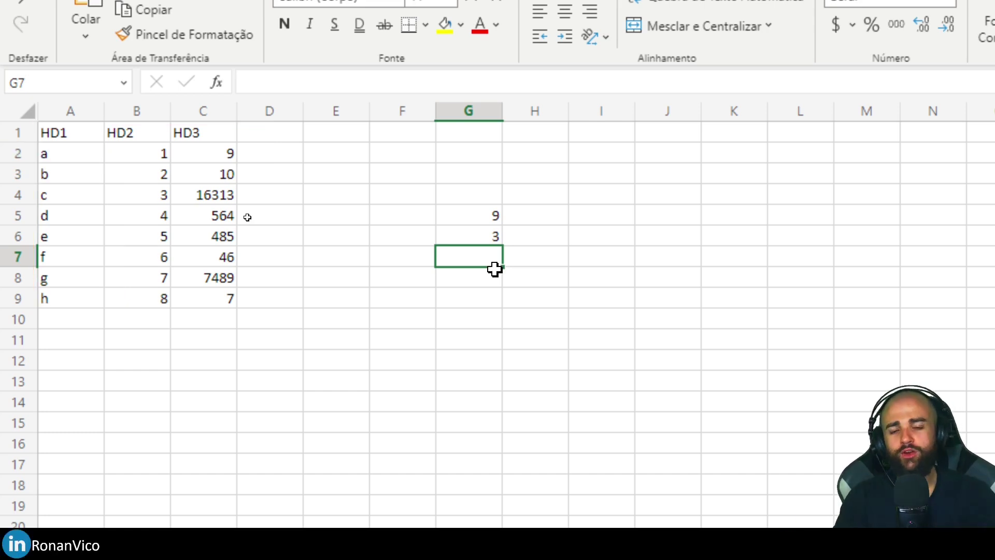
- Return the whole data block from A1 in cell G7 with the formula =DESLOC(A1;0;0;9;3)
{"action": "type", "text": "=DESLO"}
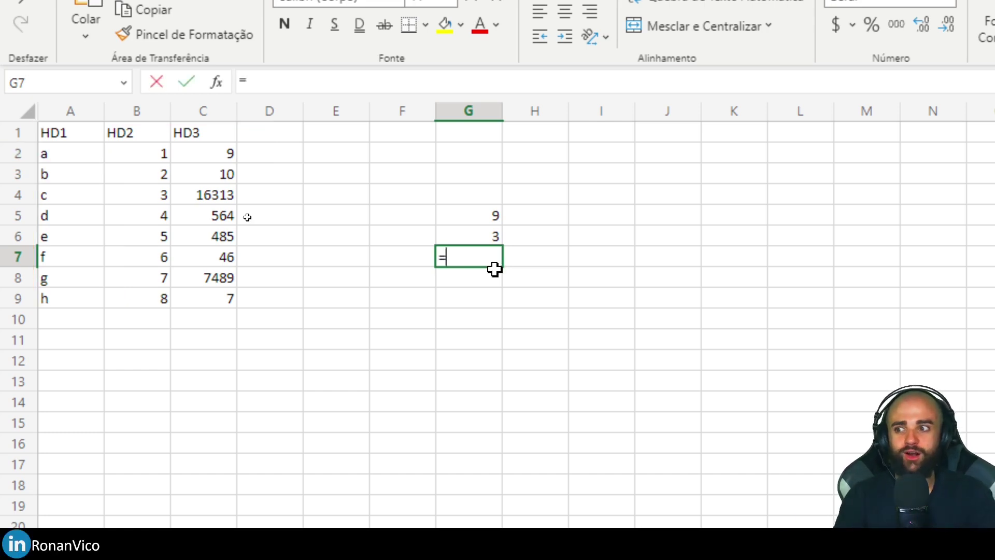
{"action": "type", "text": "C("}
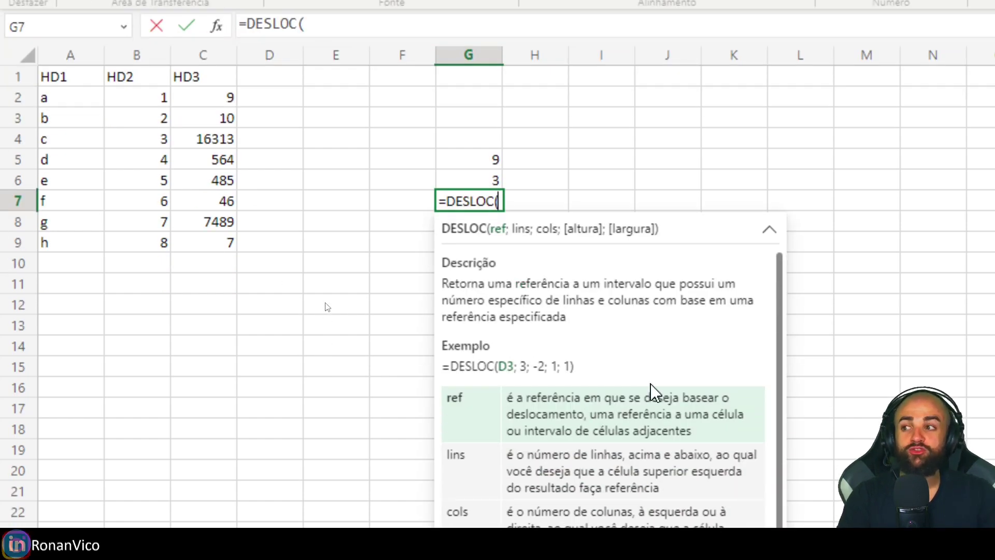
{"action": "type", "text": "A1"}
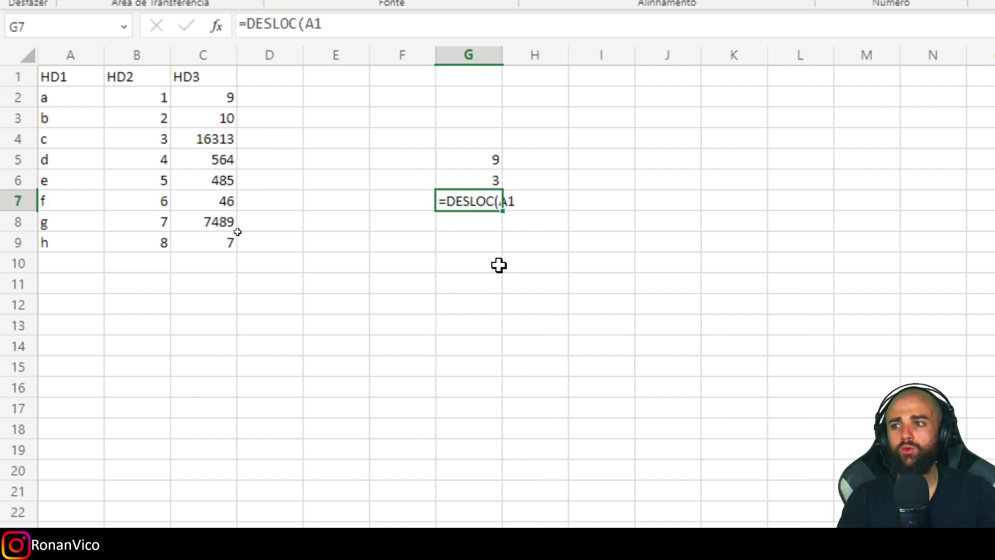
{"action": "type", "text": ";"}
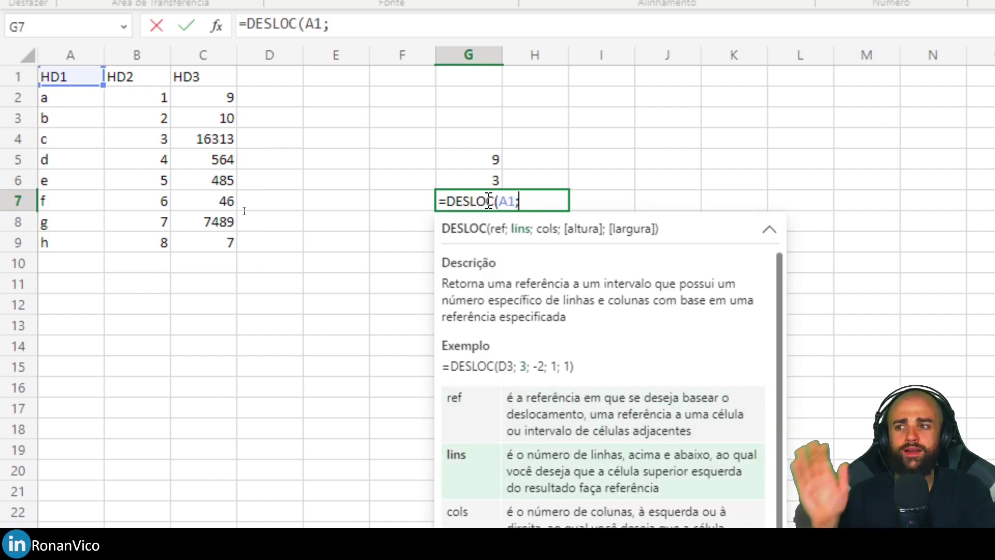
{"action": "type", "text": "0;0"}
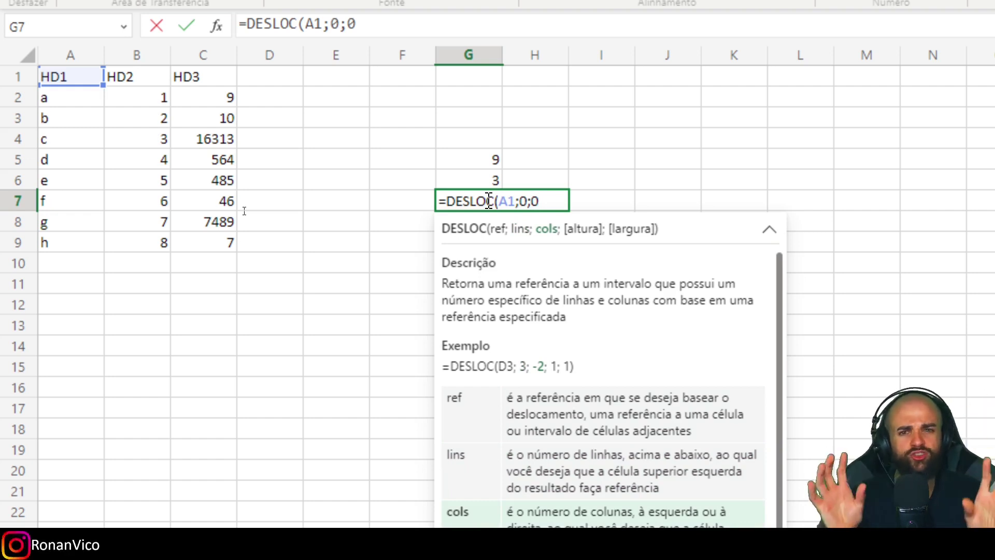
{"action": "type", "text": ";0"}
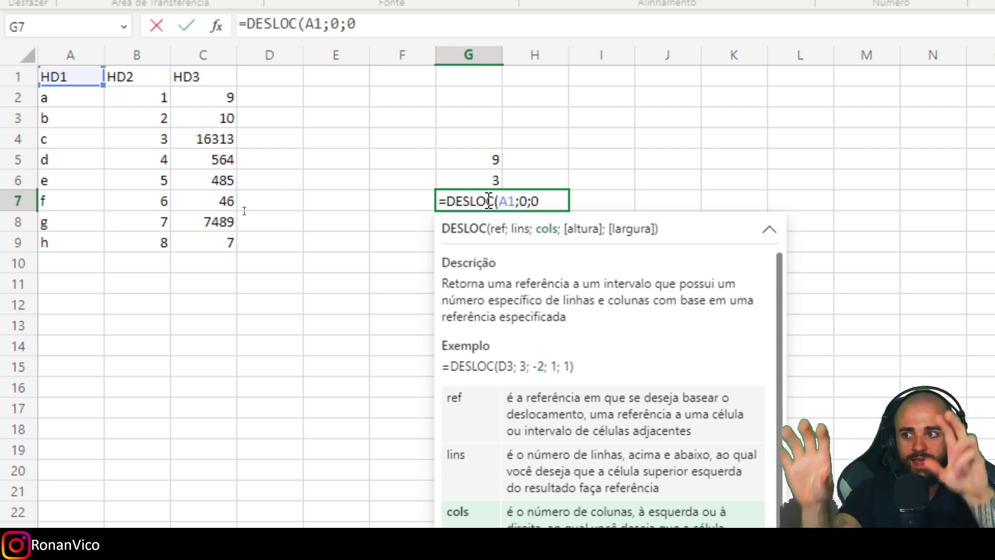
{"action": "type", "text": ";"}
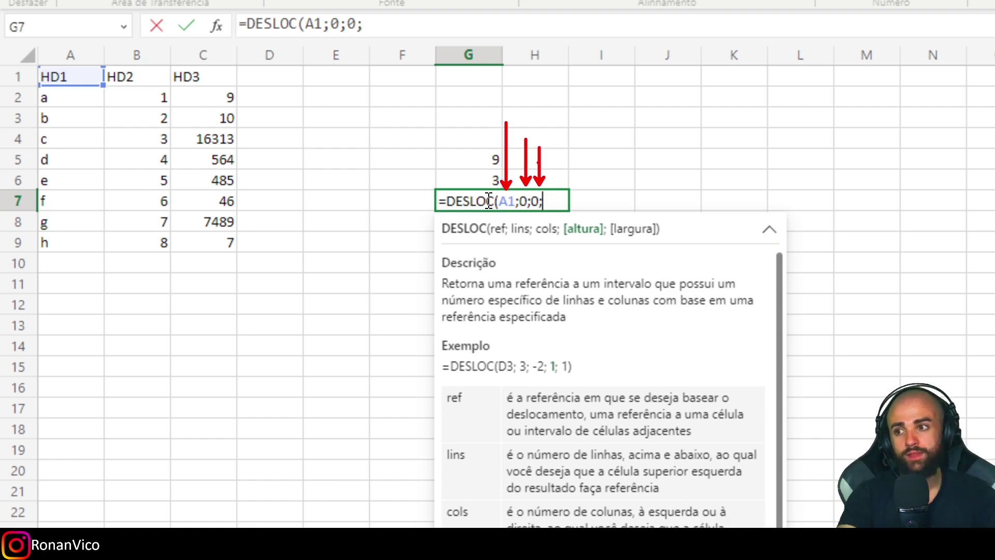
{"action": "type", "text": "99;3"}
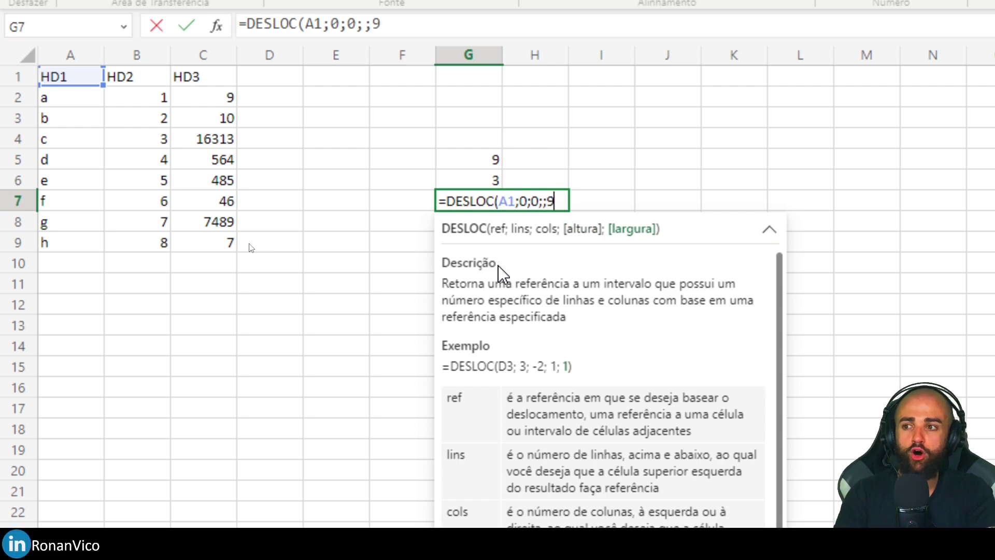
{"action": "key", "text": "BackSpace"}
{"action": "key", "text": "BackSpace"}
{"action": "key", "text": "BackSpace"}
{"action": "type", "text": "9"}
{"action": "key", "text": "BackSpace"}
{"action": "type", "text": ";3)"}
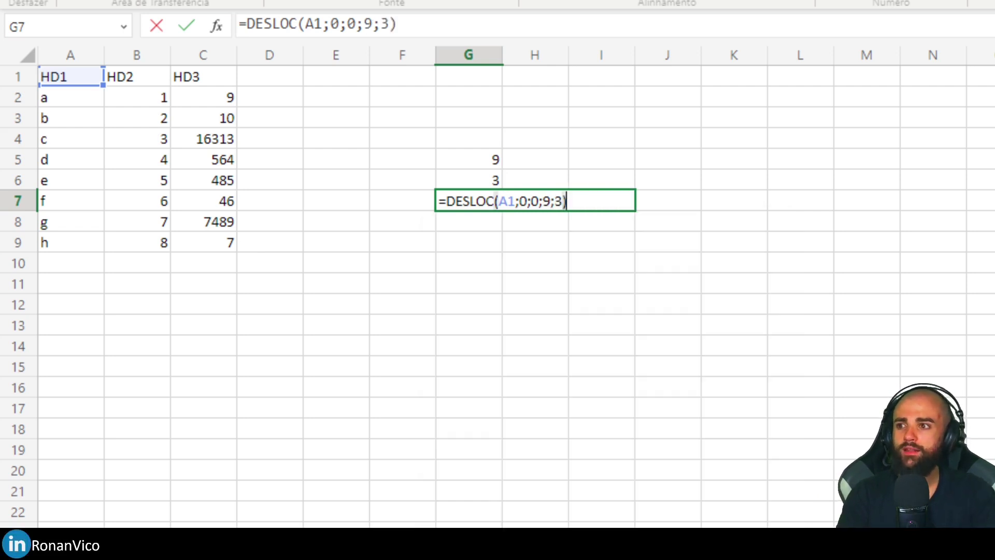
{"action": "key", "text": "Return"}
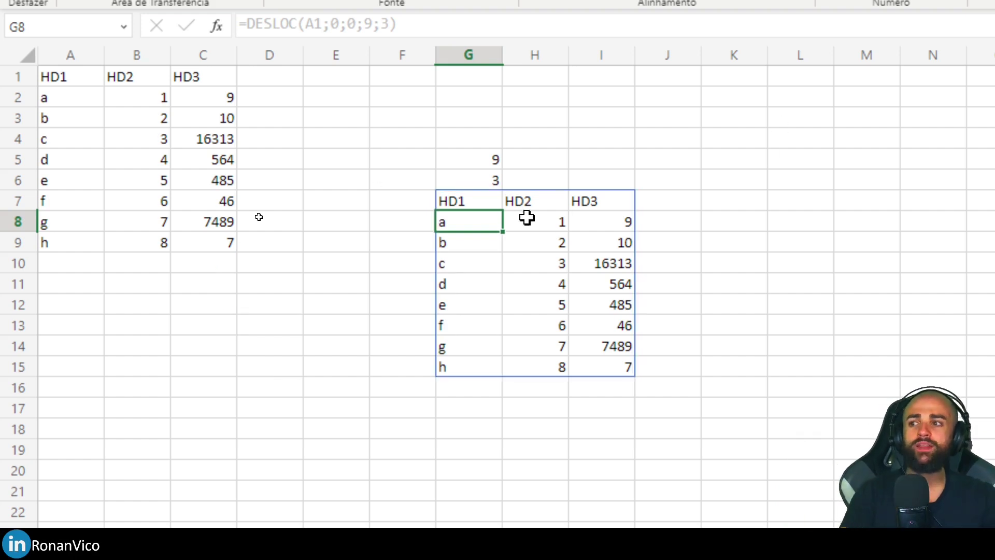
{"action": "left_click", "coordinate": [451, 200]}
{"action": "key", "text": "F2"}
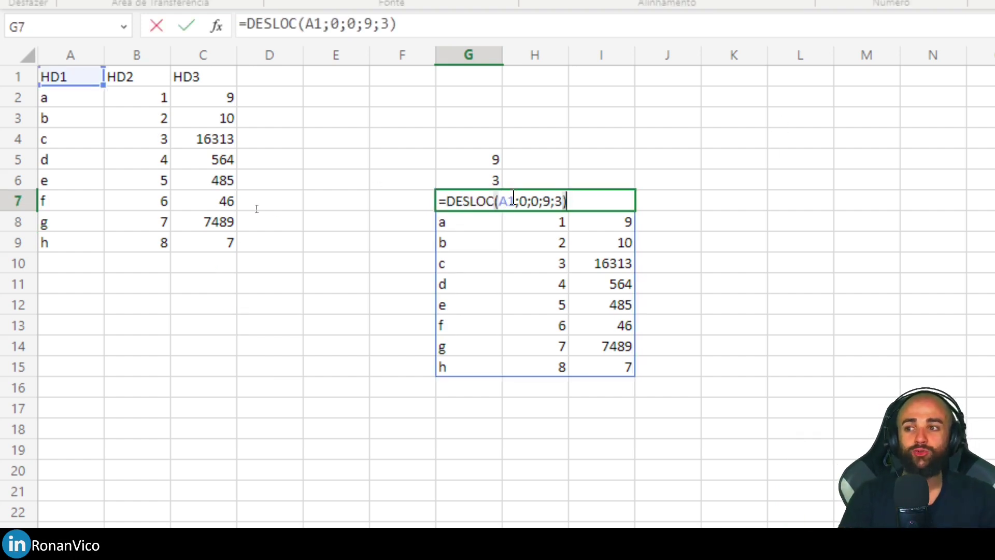
{"action": "double_click", "coordinate": [547, 200]}
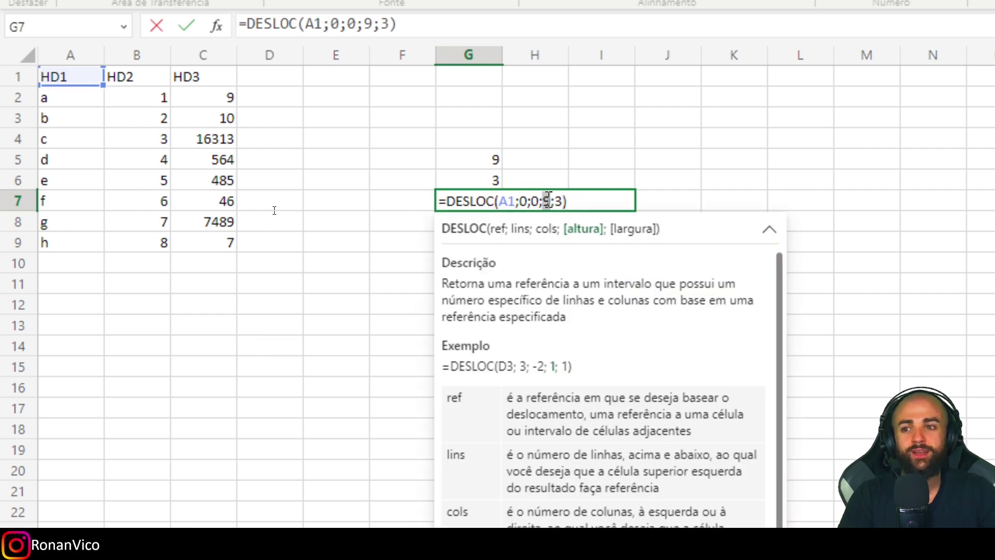
{"action": "key", "text": "Escape"}
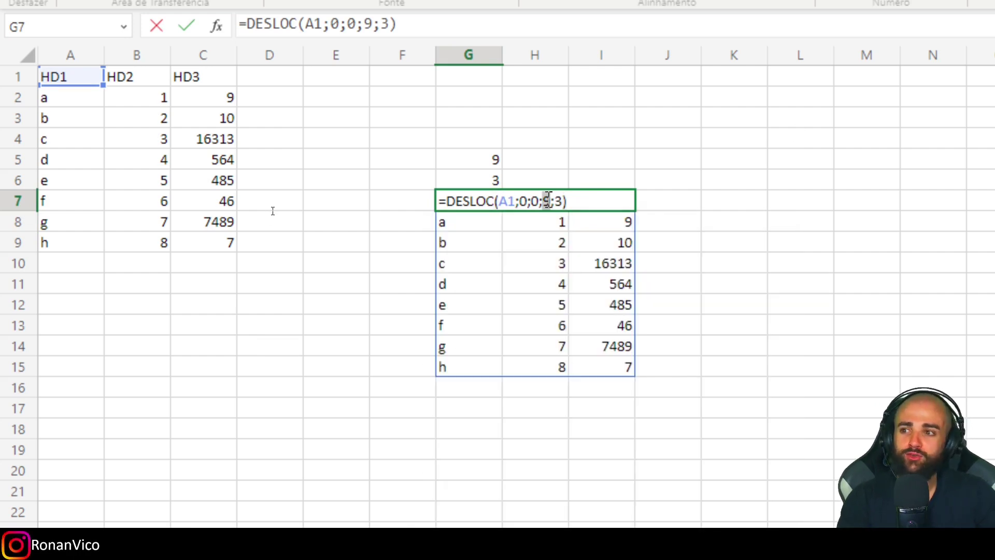
{"action": "key", "text": "Escape"}
- Replace the height argument of the DESLOC formula in G7 with CONT.VALORES(A:A), copied from cell G5
{"action": "left_click", "coordinate": [490, 159]}
{"action": "key", "text": "F2"}
{"action": "left_click_drag", "start_coordinate": [584, 160], "coordinate": [443, 160]}
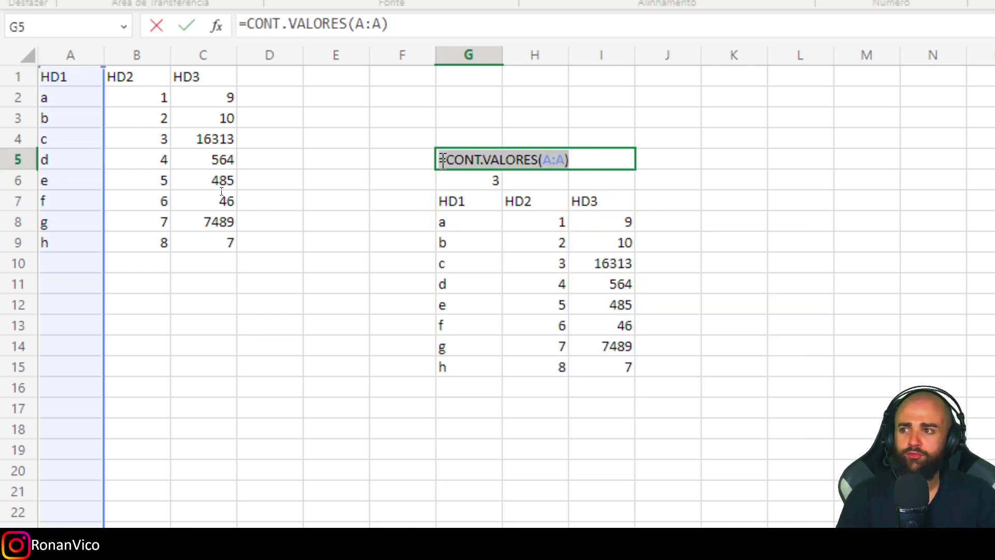
{"action": "key", "text": "ctrl+c"}
{"action": "key", "text": "Escape"}
{"action": "left_click", "coordinate": [465, 199]}
{"action": "key", "text": "F2"}
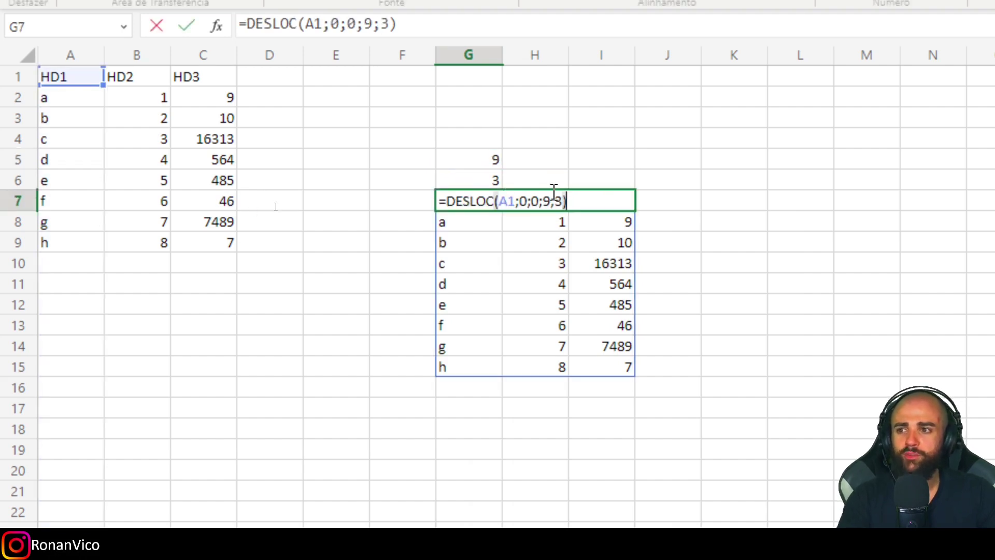
{"action": "double_click", "coordinate": [546, 200]}
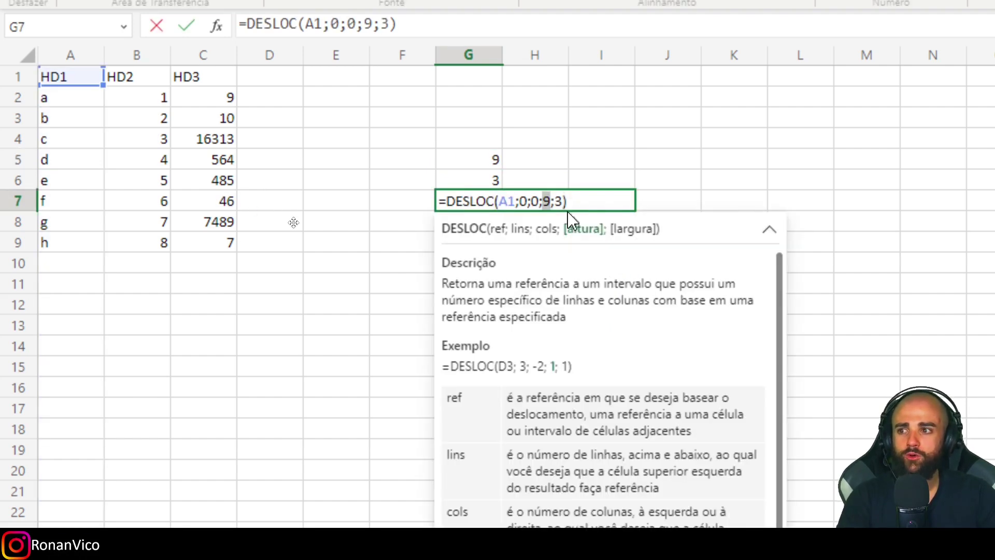
{"action": "key", "text": "ctrl+v"}
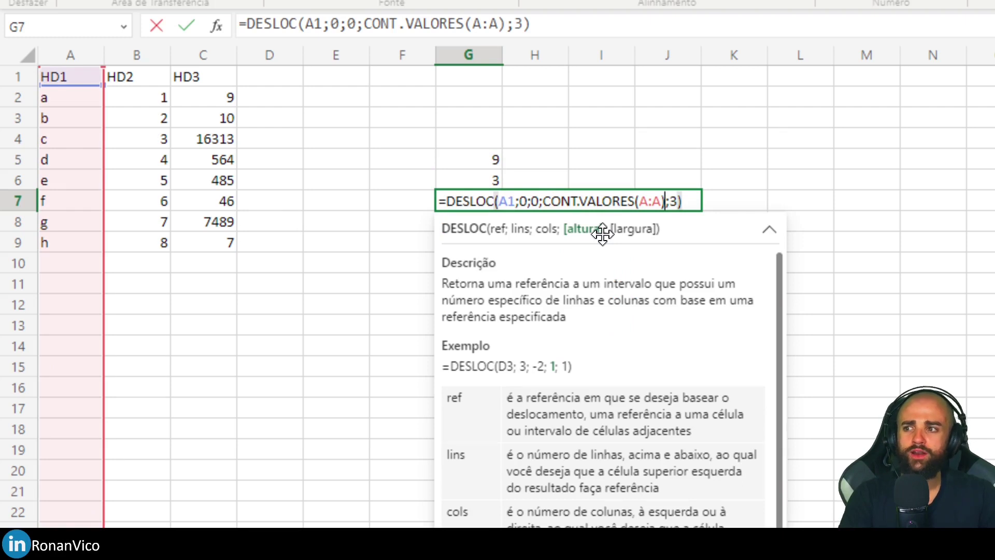
{"action": "key", "text": "Return"}
- Replace the width argument of the DESLOC formula in G7 with CONT.VALORES(1:1), copied from cell G6
{"action": "left_click", "coordinate": [455, 180]}
{"action": "key", "text": "F2"}
{"action": "left_click_drag", "start_coordinate": [568, 182], "coordinate": [447, 177]}
{"action": "key", "text": "Escape"}
{"action": "left_click", "coordinate": [456, 203]}
{"action": "key", "text": "F2"}
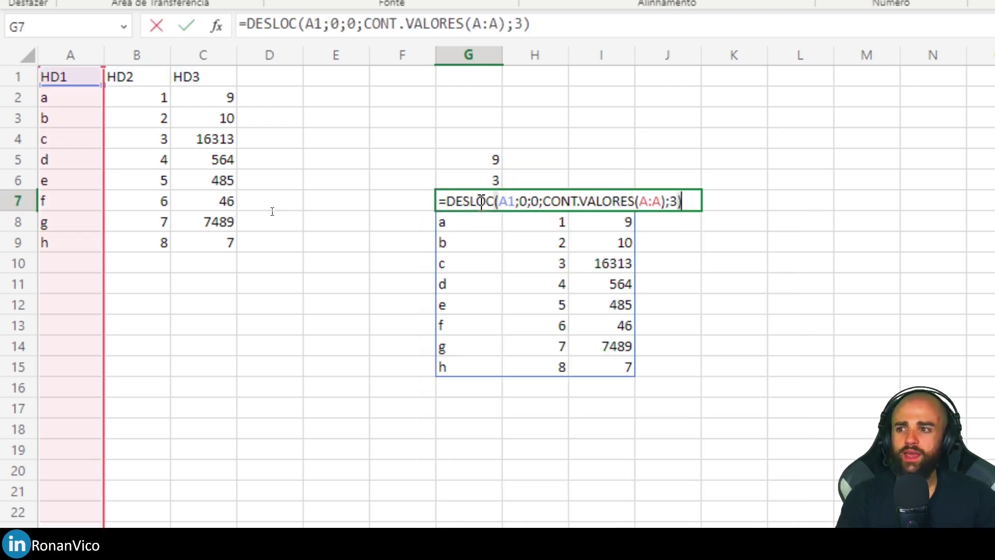
{"action": "double_click", "coordinate": [674, 201]}
{"action": "key", "text": "ctrl+v"}
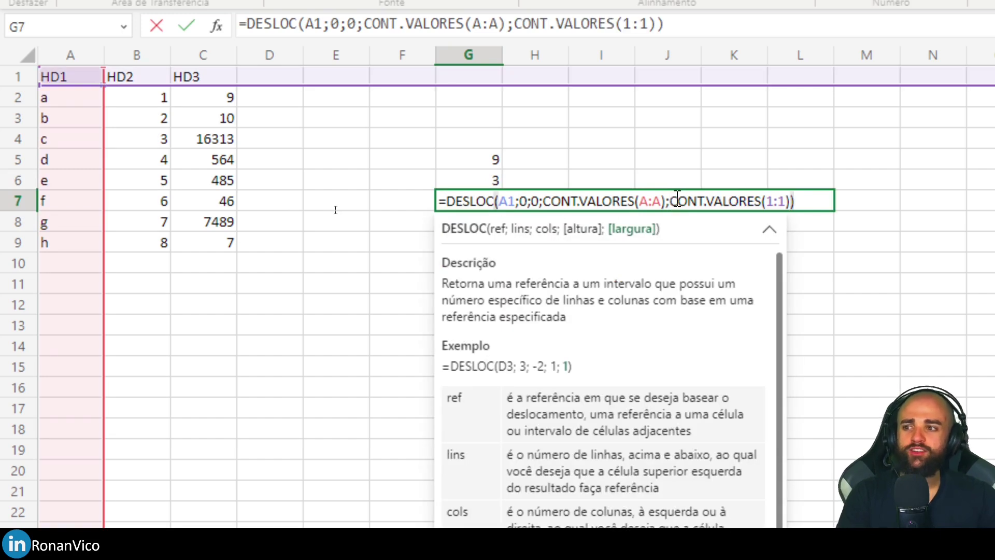
{"action": "left_click_drag", "start_coordinate": [503, 256], "coordinate": [500, 217]}
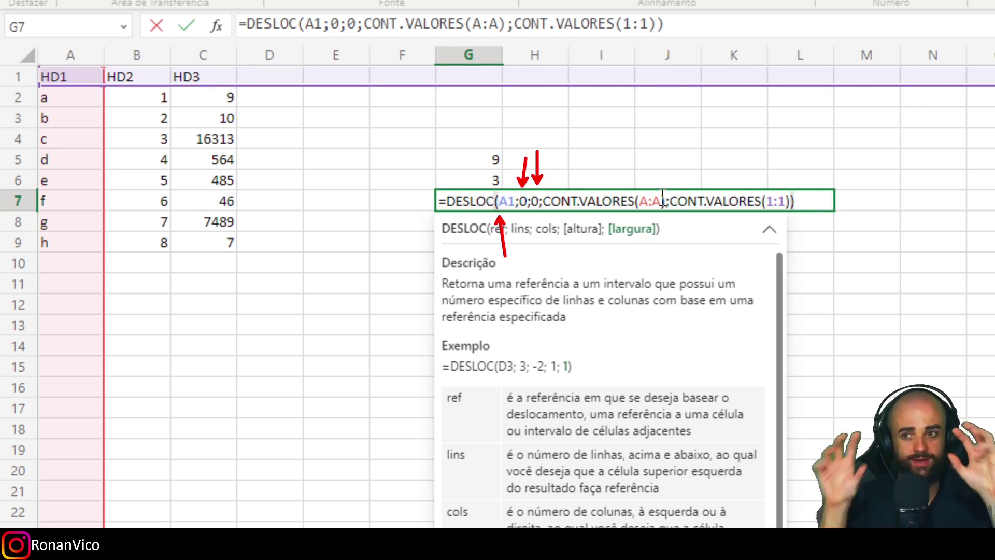
{"action": "left_click_drag", "start_coordinate": [542, 212], "coordinate": [634, 212]}
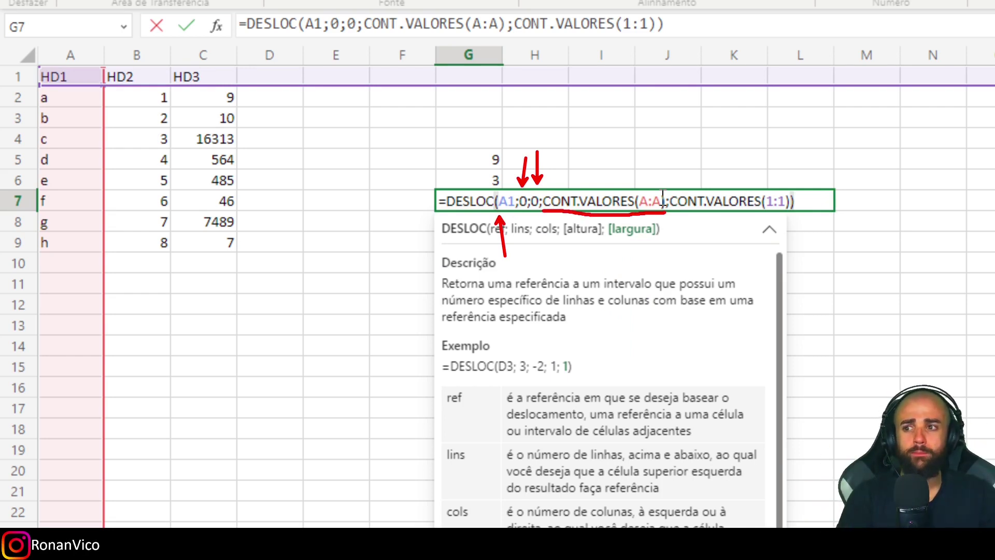
{"action": "left_click_drag", "start_coordinate": [30, 65], "coordinate": [106, 248]}
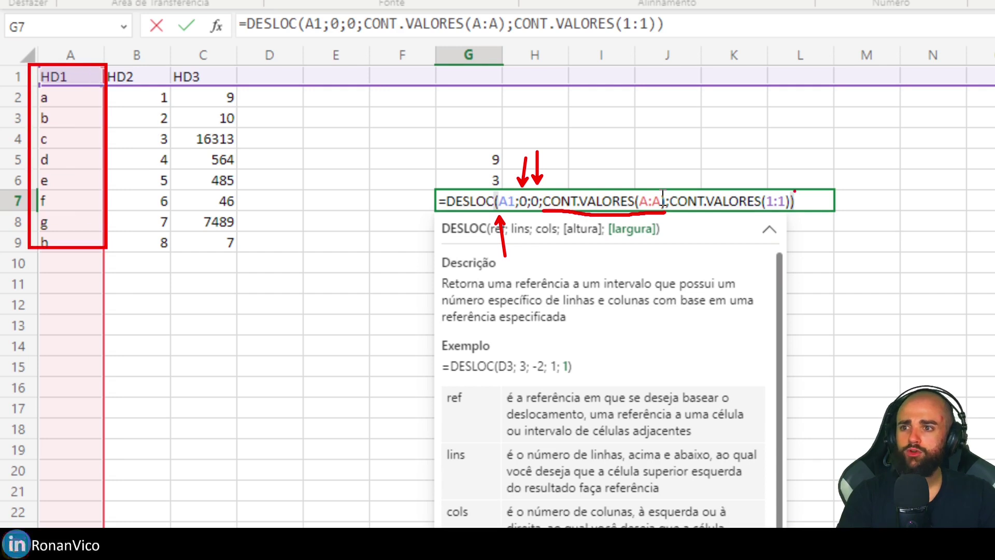
{"action": "left_click_drag", "start_coordinate": [674, 212], "coordinate": [781, 212]}
{"action": "mouse_move", "coordinate": [33, 63]}
{"action": "left_mouse_down"}
{"action": "mouse_move", "coordinate": [239, 94]}
{"action": "mouse_move", "coordinate": [62, 95]}
{"action": "mouse_move", "coordinate": [241, 253]}
{"action": "left_mouse_up"}
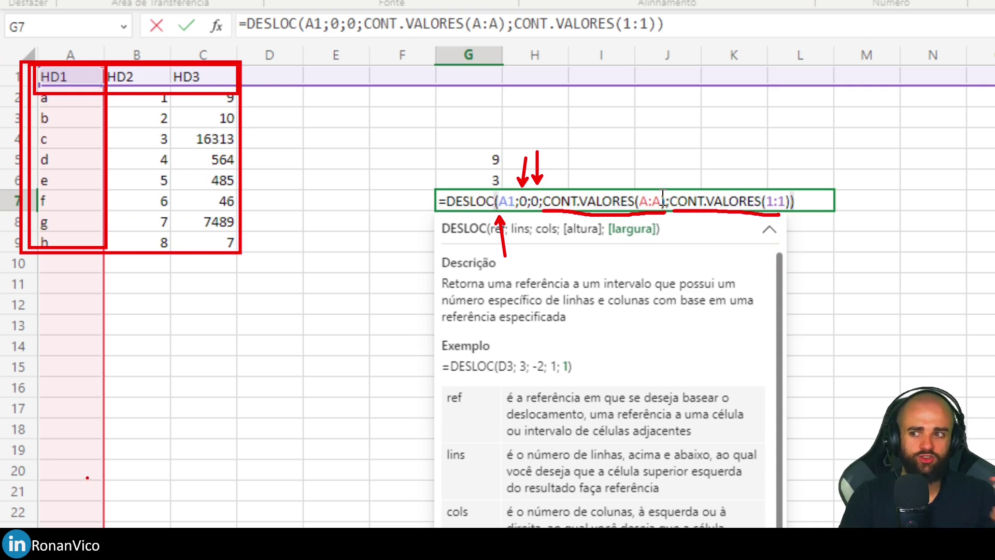
{"action": "key", "text": "Escape"}
- Copy the complete DESLOC formula text from cell G7 and leave the cell unchanged
{"action": "double_click", "coordinate": [454, 203]}
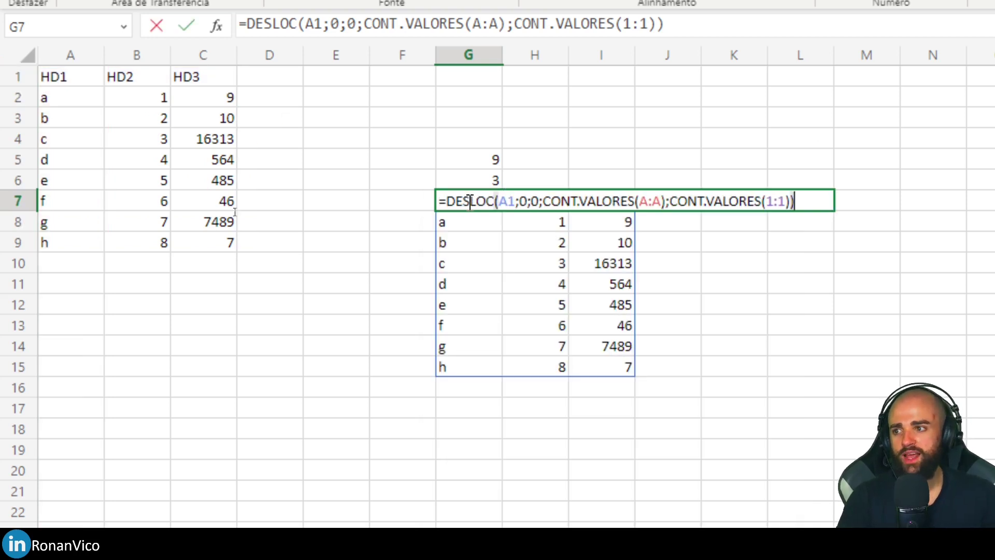
{"action": "left_click_drag", "start_coordinate": [454, 203], "coordinate": [831, 218]}
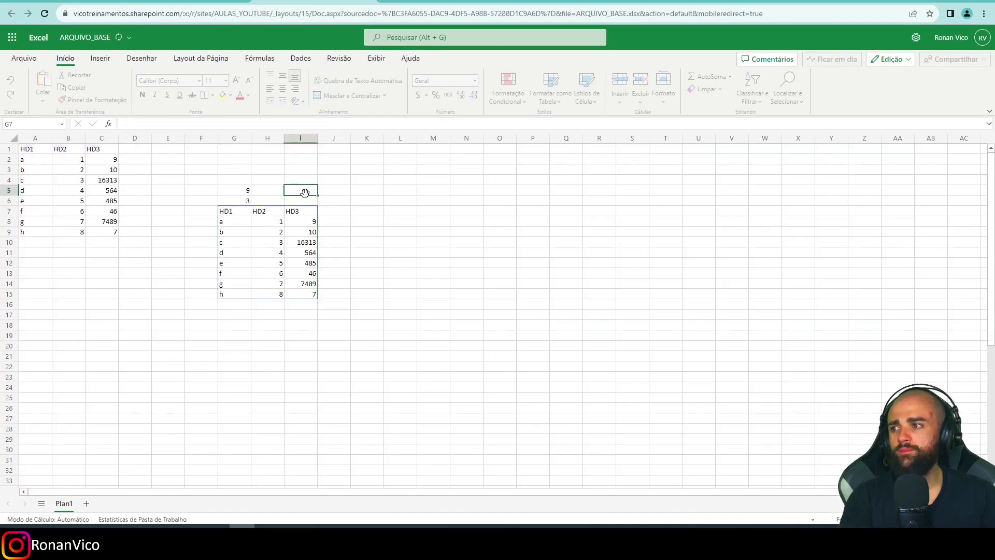
{"action": "key", "text": "Escape"}
{"action": "left_click", "coordinate": [469, 55]}
{"action": "right_click", "coordinate": [232, 140]}
{"action": "left_click", "coordinate": [228, 142]}
{"action": "left_click_drag", "start_coordinate": [243, 140], "coordinate": [301, 137]}
{"action": "right_click", "coordinate": [263, 153]}
{"action": "left_click", "coordinate": [233, 179]}
{"action": "right_click", "coordinate": [294, 214]}
{"action": "left_click", "coordinate": [321, 337]}
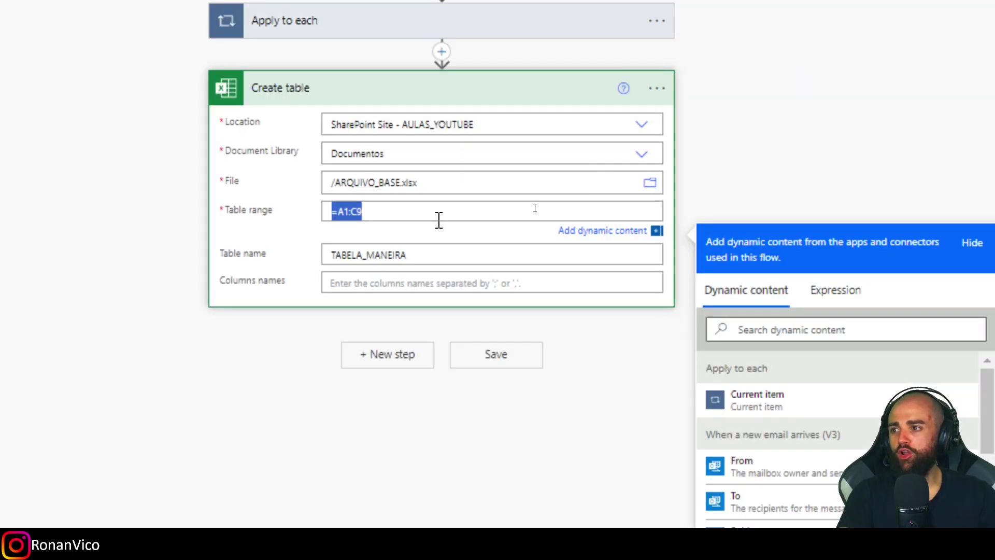
- In the flow's Create table action, set the table range to =DESLOC(A1;0;0;CONT.VALORES(A:A);CONT.VALORES(1:1)) and save the flow
{"action": "key", "text": "ctrl+v"}
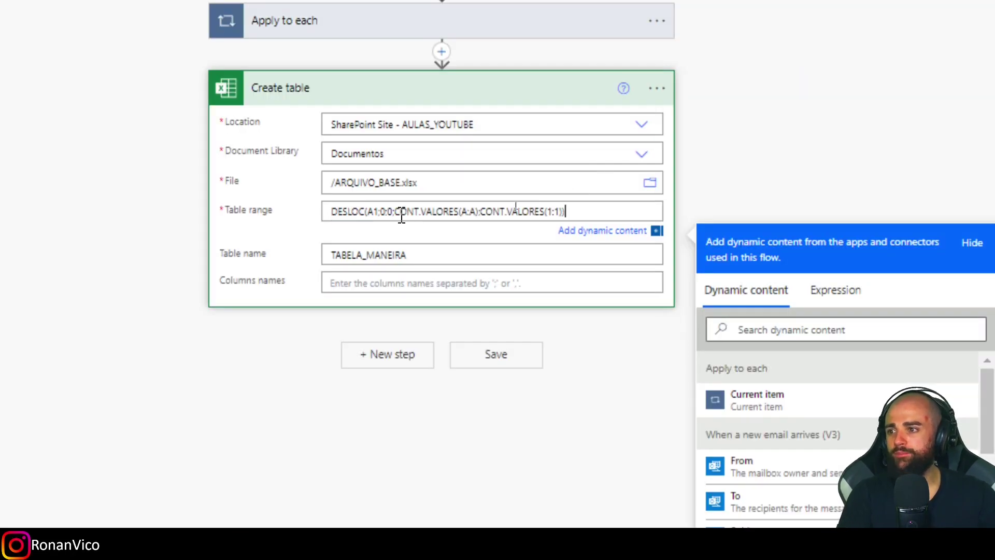
{"action": "key", "text": "Home"}
{"action": "type", "text": "="}
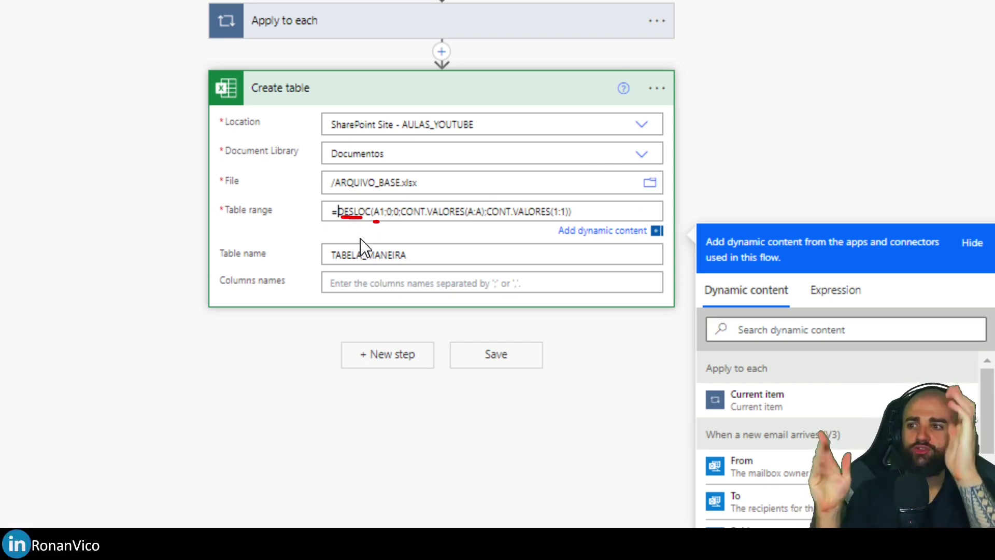
{"action": "left_click_drag", "start_coordinate": [192, 198], "coordinate": [284, 216]}
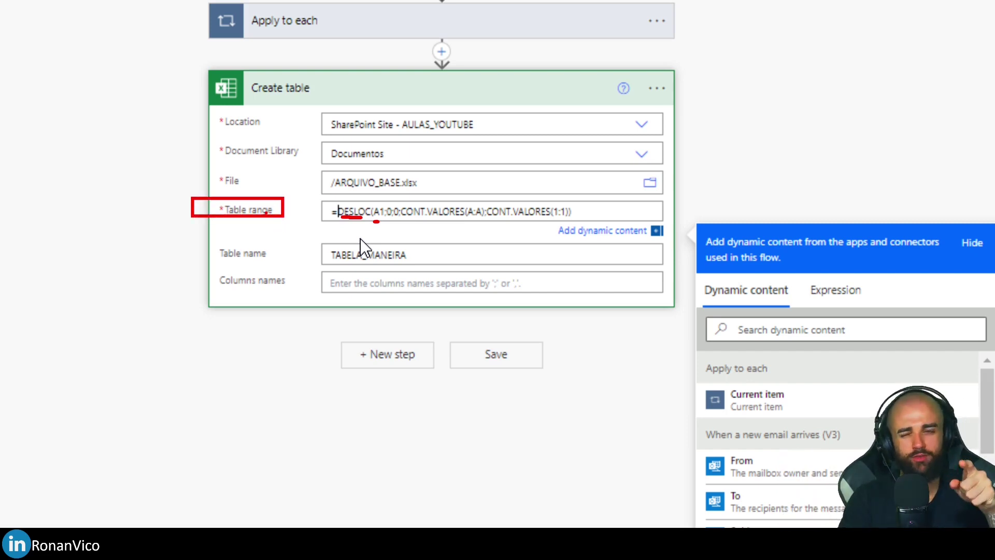
{"action": "key", "text": "Escape"}
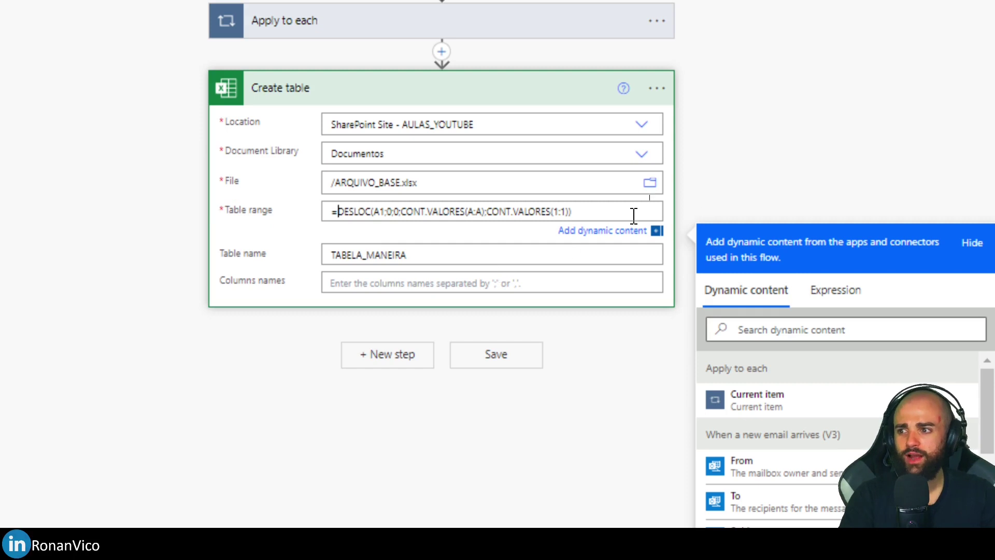
{"action": "left_click", "coordinate": [824, 126]}
{"action": "left_click", "coordinate": [906, 57]}
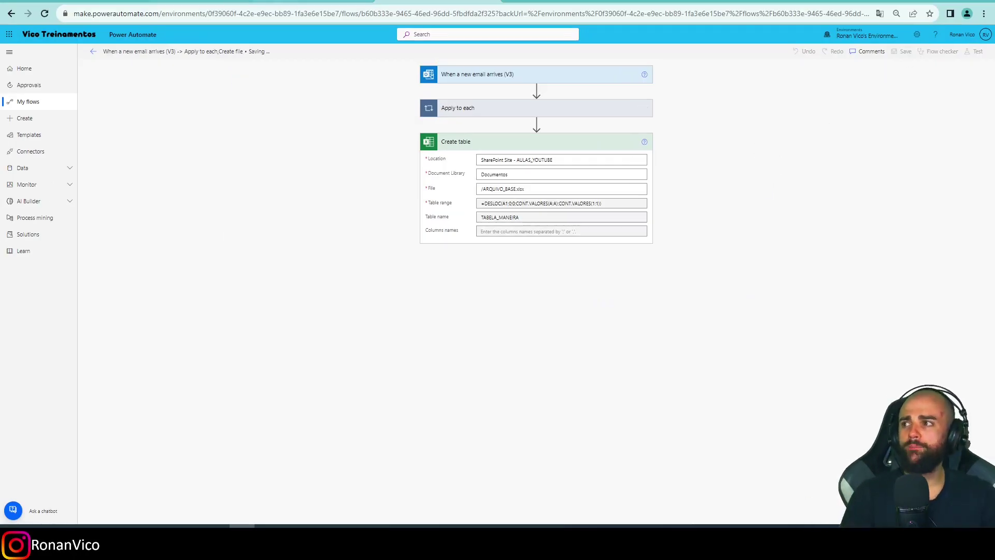
- Switch to the SharePoint Documentos library and delete ARQUIVO_BASE.xlsx
{"action": "left_click", "coordinate": [435, 3]}
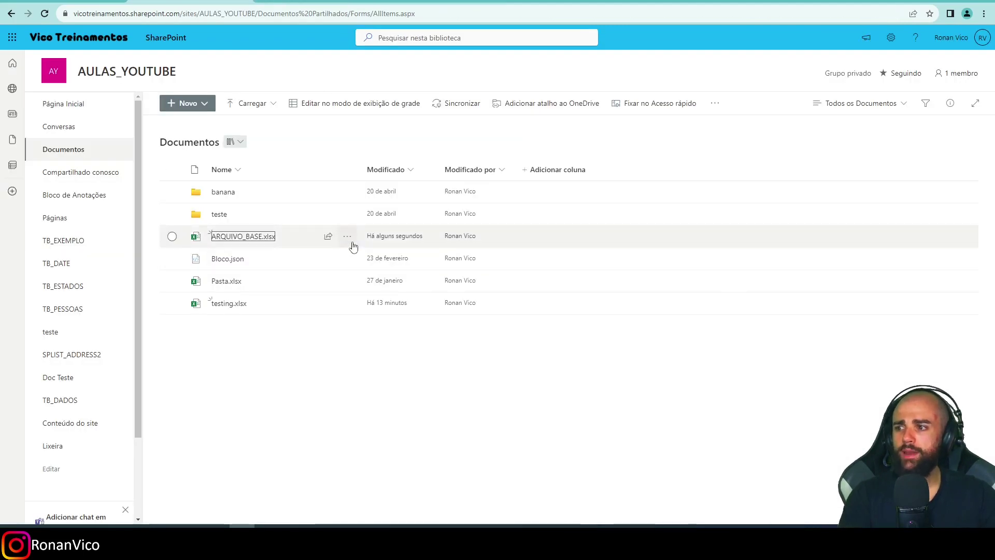
{"action": "left_click", "coordinate": [347, 236]}
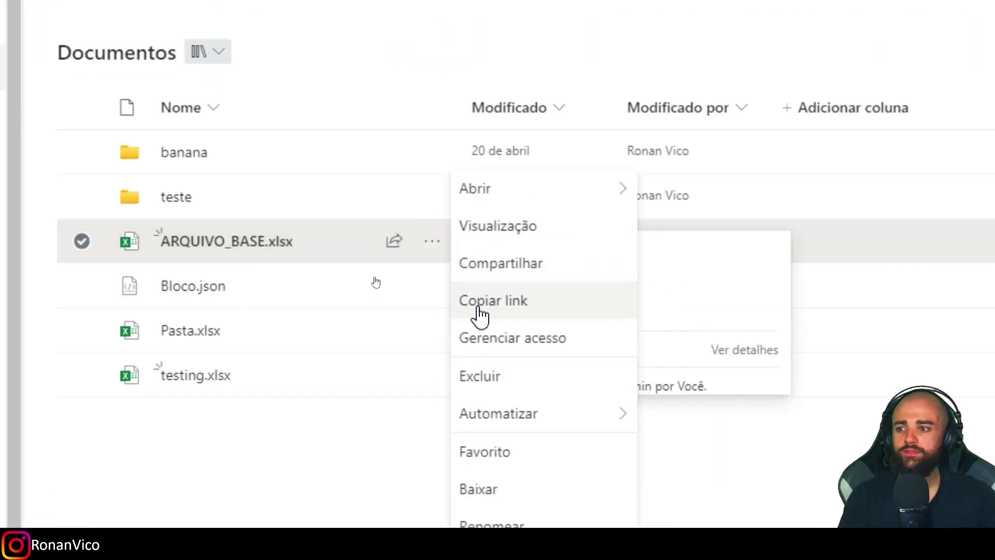
{"action": "left_click", "coordinate": [505, 377]}
{"action": "left_click", "coordinate": [775, 404]}
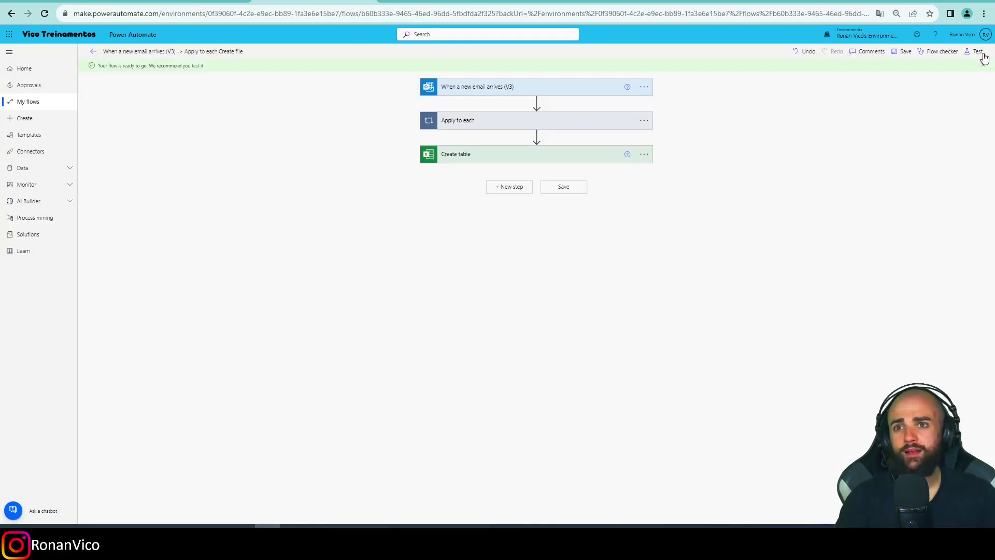
- Start a manual test of the flow in Power Automate and trigger it by sending the TESTING_MESSAGE email with the Excel attachment from Outlook
{"action": "left_click", "coordinate": [981, 54]}
{"action": "left_click", "coordinate": [896, 71]}
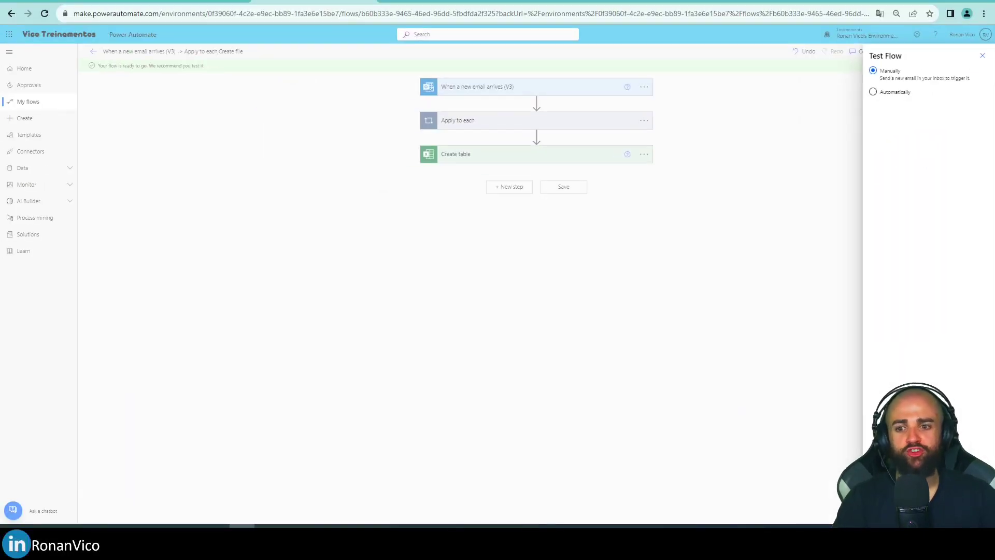
{"action": "left_click", "coordinate": [887, 512]}
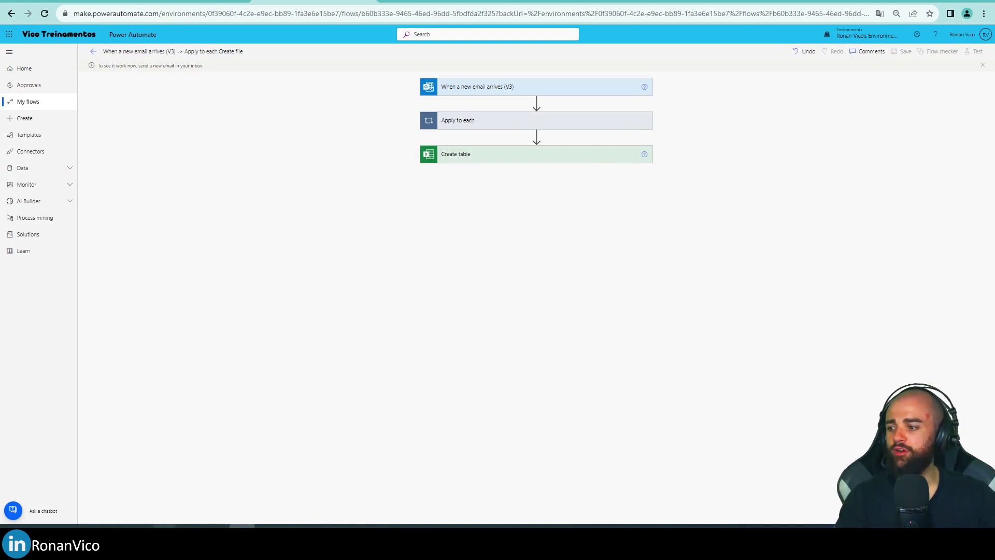
{"action": "left_click", "coordinate": [231, 475]}
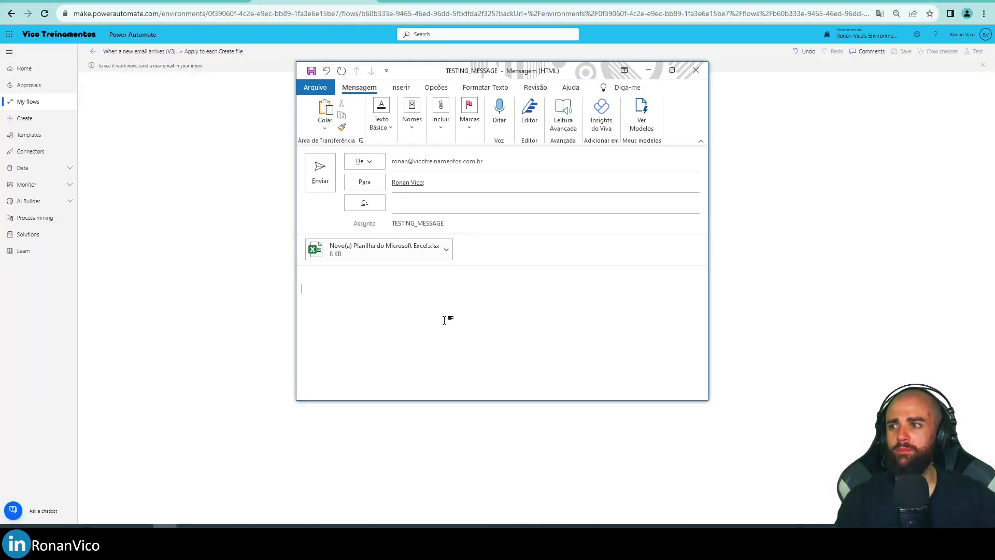
{"action": "key", "text": "ctrl+Return"}
{"action": "key", "text": "Return"}
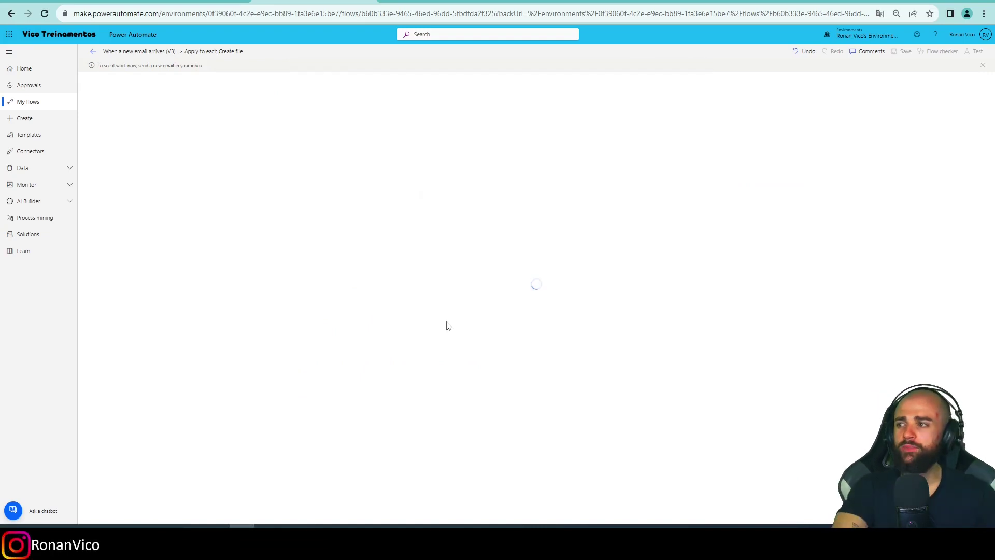
- Bring up the SharePoint Documentos library over the running test, enlarge its window to check the file list, and return to the flow
{"action": "key", "text": "alt+Tab"}
{"action": "left_click_drag", "start_coordinate": [536, 109], "coordinate": [522, 44]}
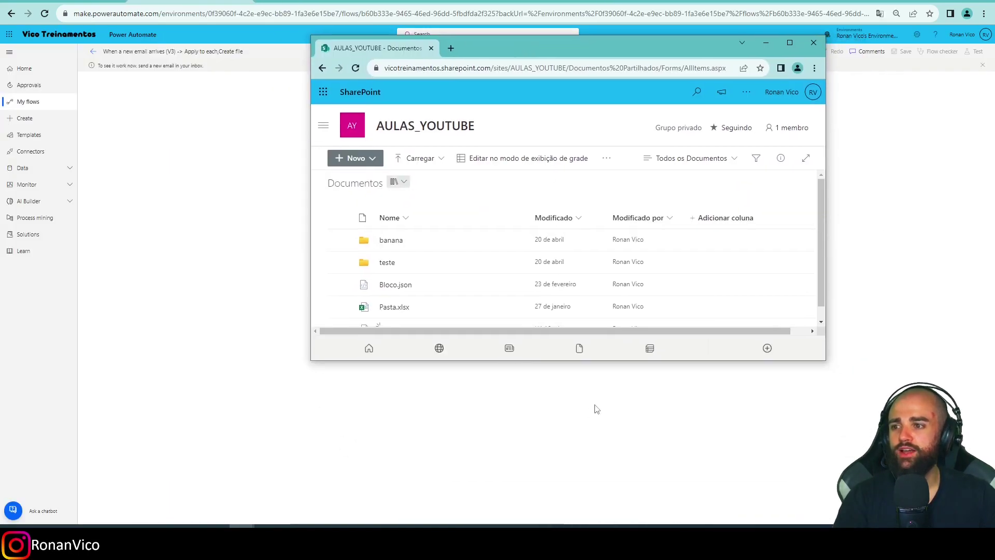
{"action": "left_click_drag", "start_coordinate": [581, 362], "coordinate": [572, 446]}
{"action": "left_click_drag", "start_coordinate": [325, 41], "coordinate": [338, 181]}
{"action": "left_click_drag", "start_coordinate": [514, 193], "coordinate": [476, 64]}
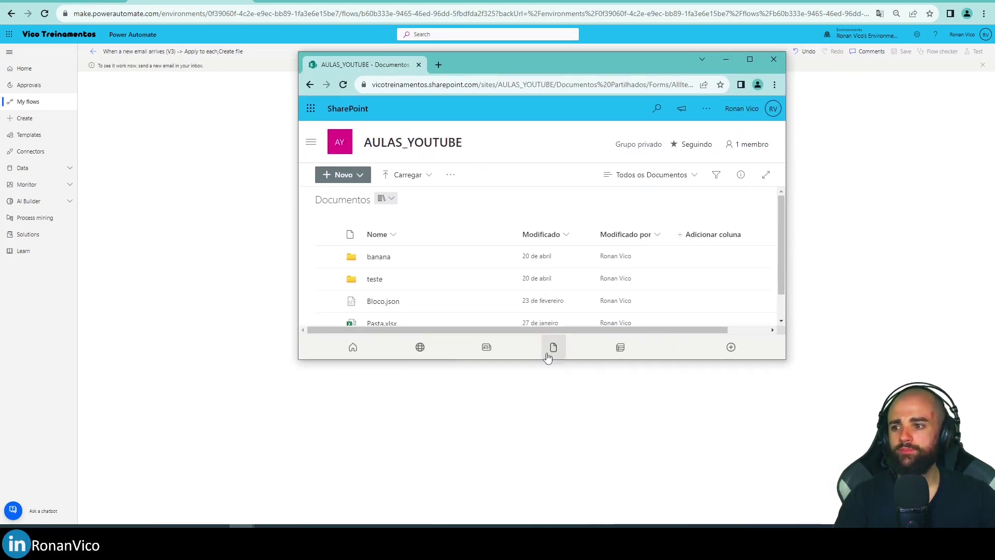
{"action": "left_click_drag", "start_coordinate": [551, 361], "coordinate": [553, 435]}
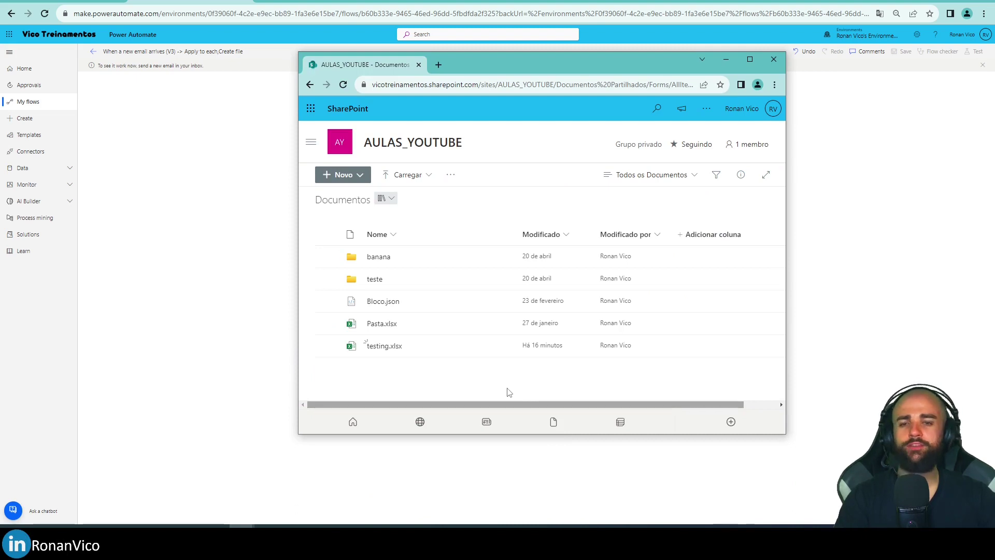
{"action": "left_click", "coordinate": [211, 259]}
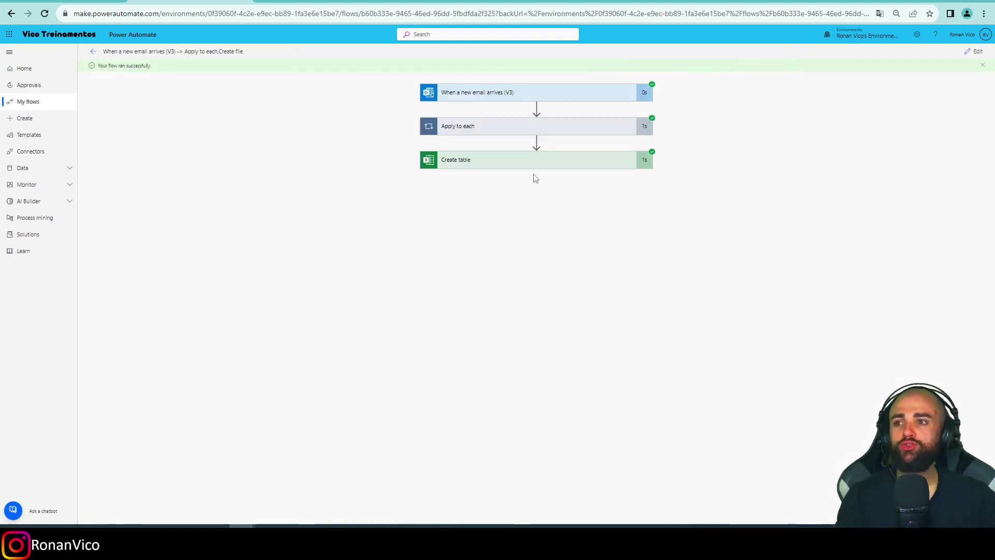
- Refresh the SharePoint Documentos library, maximize its window, and open ARQUIVO_BASE.xlsx to check the created table
{"action": "key", "text": "alt+Tab"}
{"action": "key", "text": "F5"}
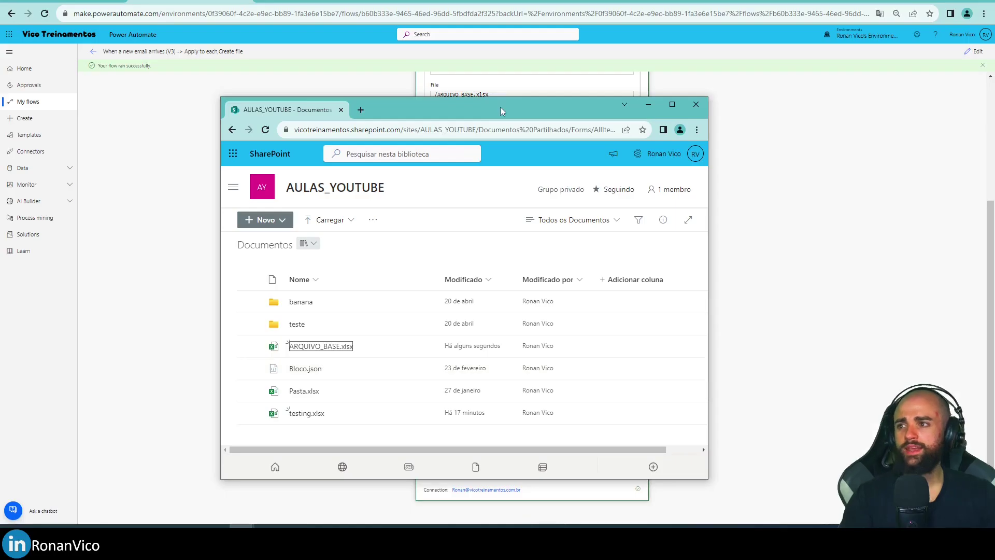
{"action": "double_click", "coordinate": [499, 107]}
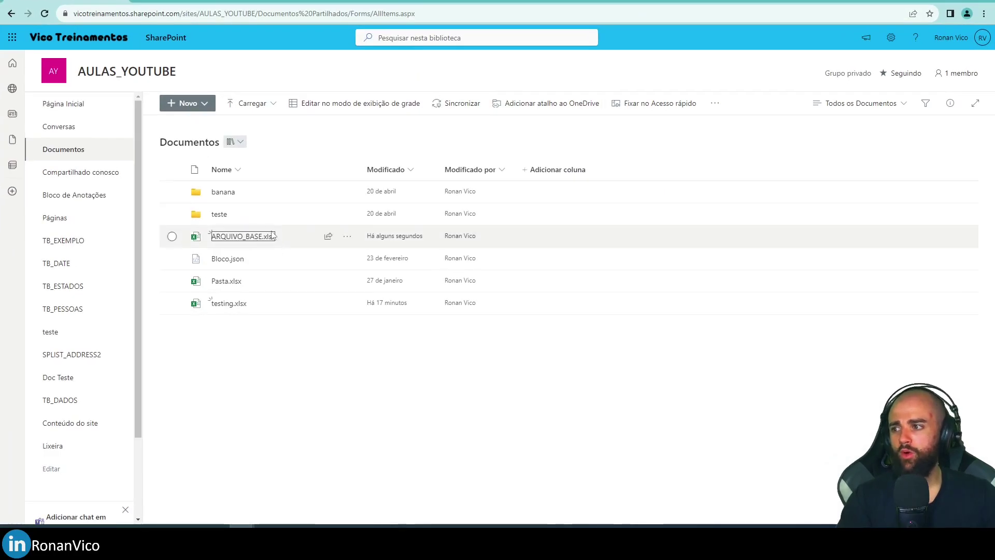
{"action": "left_click", "coordinate": [251, 237]}
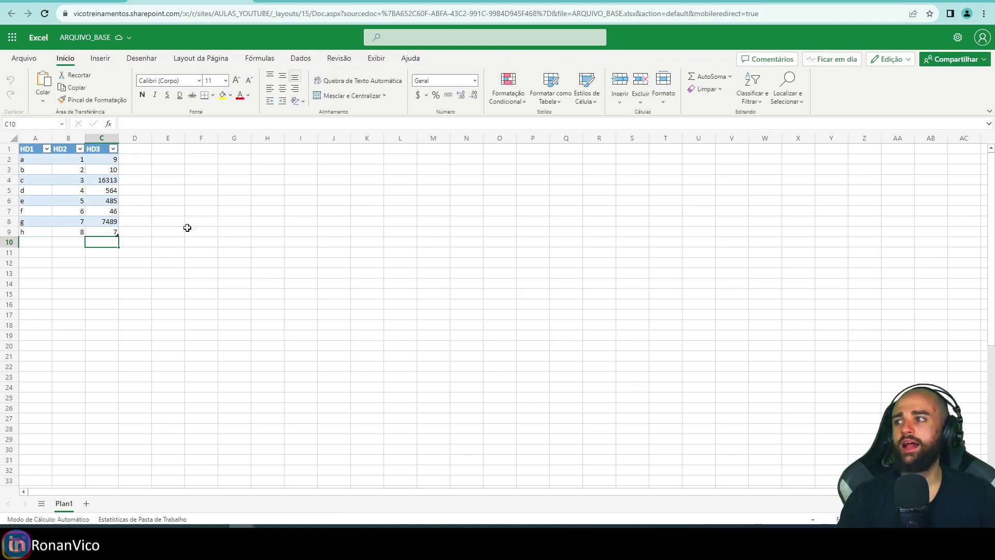
- Inspect the created table's name in the workbook's table design settings, and return to the Power Automate flow for editing
{"action": "left_click_drag", "start_coordinate": [68, 297], "coordinate": [136, 122]}
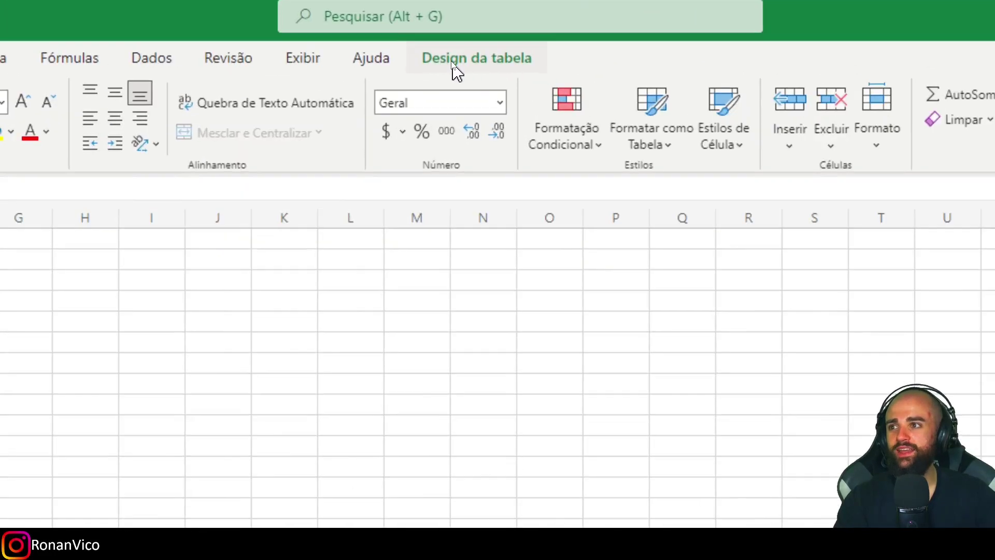
{"action": "left_click", "coordinate": [454, 61]}
{"action": "left_click", "coordinate": [60, 89]}
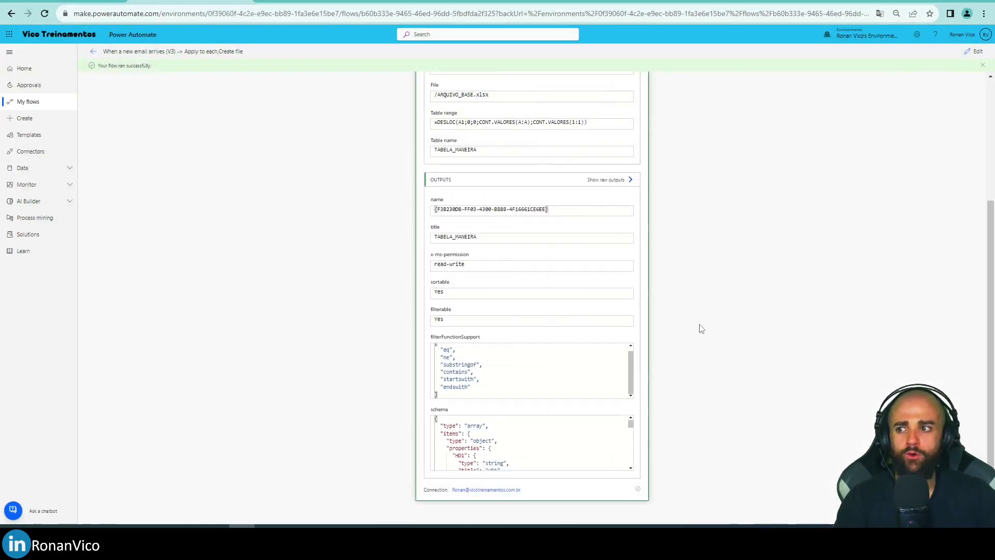
{"action": "scroll", "coordinate": [833, 167], "scroll_direction": "up", "scroll_amount": 5}
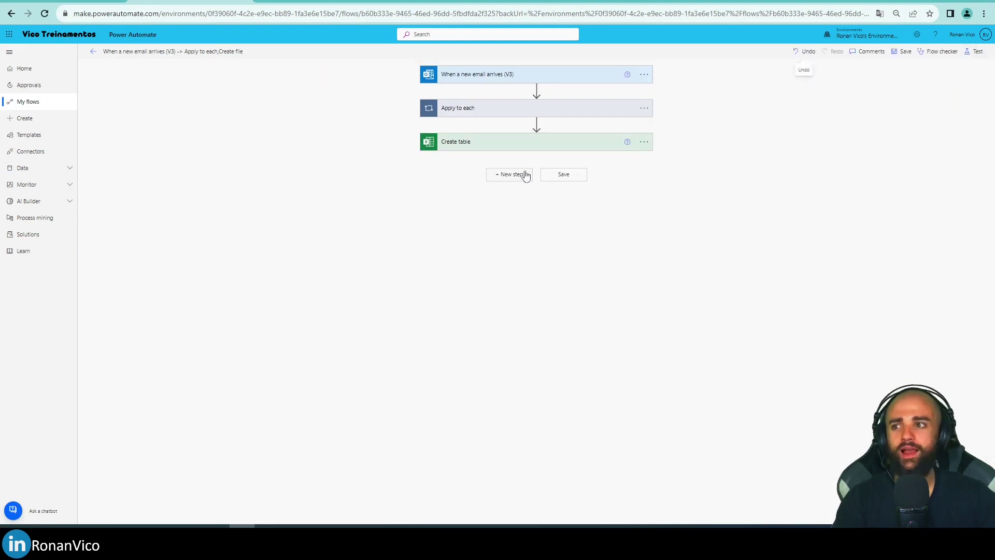
{"action": "left_click", "coordinate": [515, 175]}
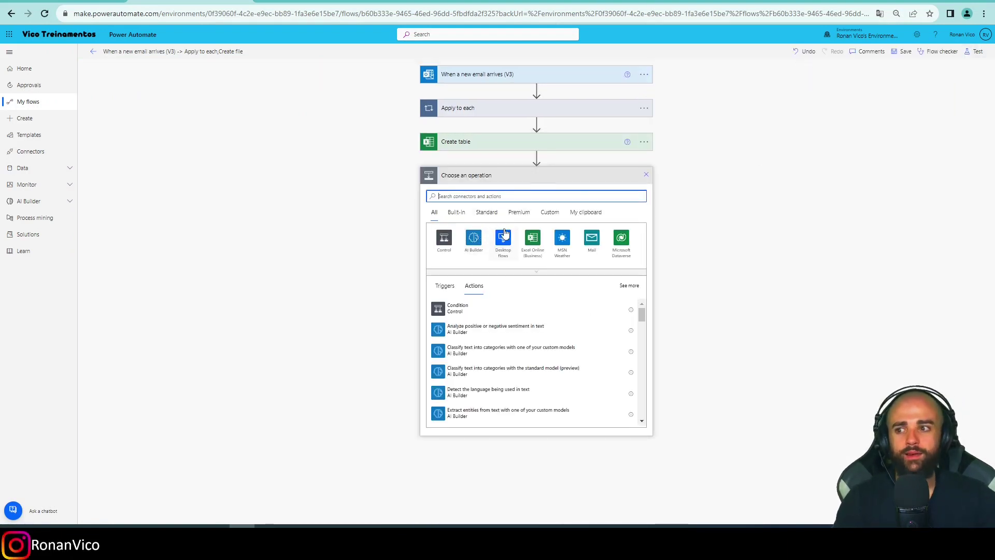
{"action": "left_click", "coordinate": [530, 241]}
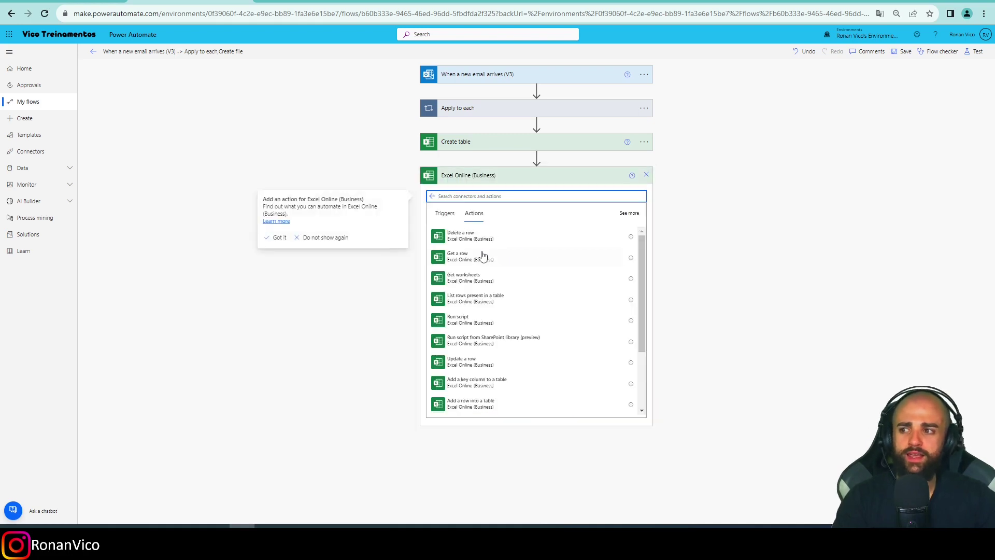
{"action": "left_click", "coordinate": [488, 268]}
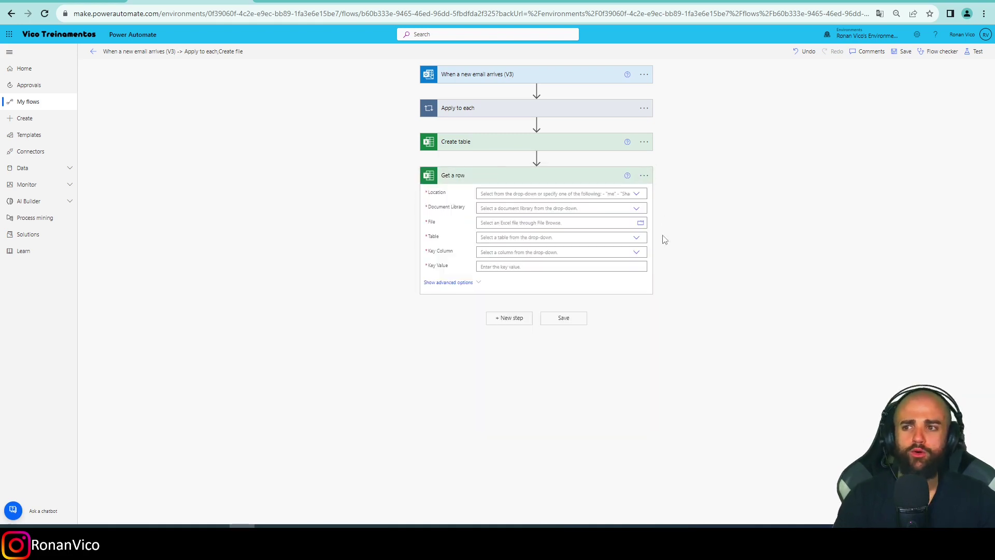
{"action": "left_click", "coordinate": [646, 177]}
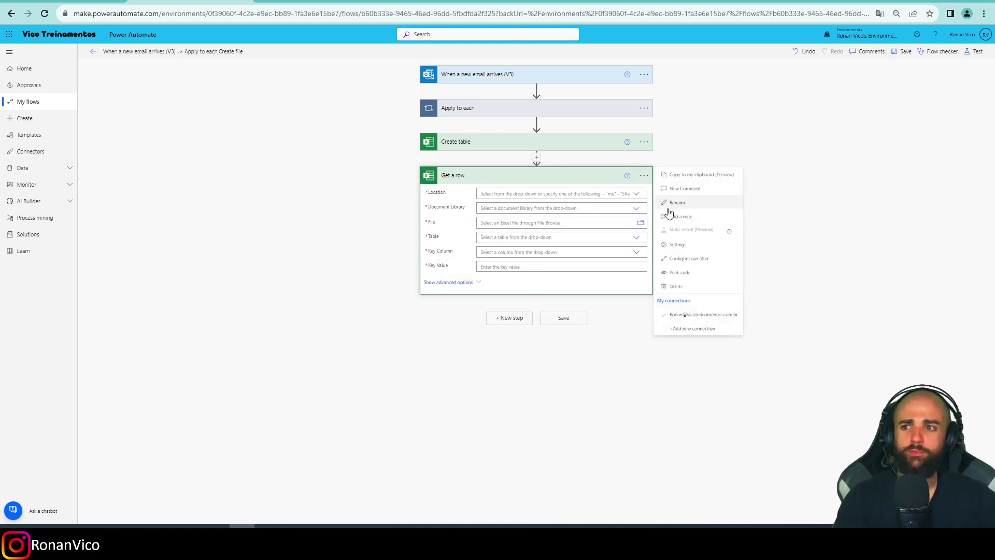
{"action": "left_click", "coordinate": [691, 288]}
{"action": "left_click", "coordinate": [500, 294]}
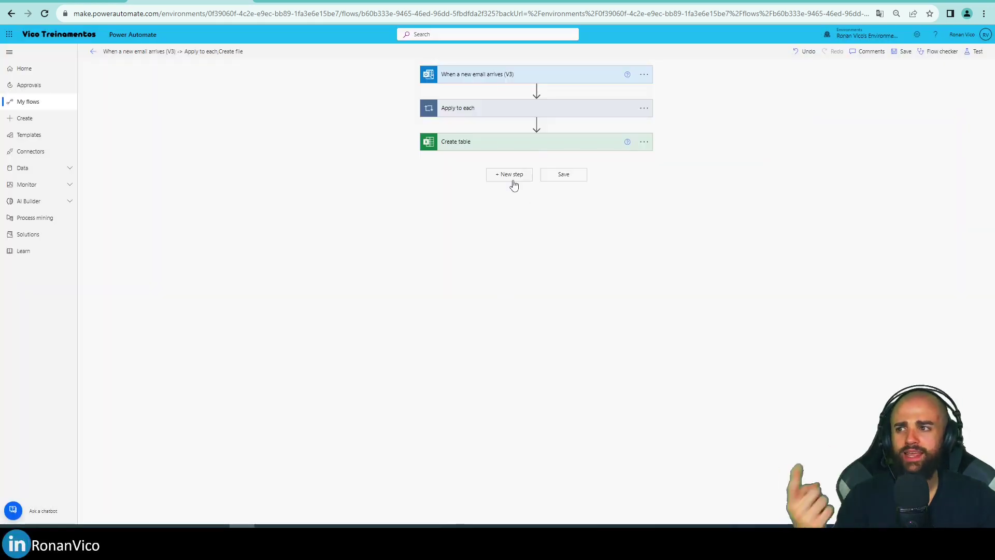
- Add the Excel Online (Business) action "List rows present in a table" after the Create table step
{"action": "left_click", "coordinate": [512, 176]}
{"action": "scroll", "coordinate": [553, 356], "scroll_direction": "down", "scroll_amount": 2}
{"action": "left_click", "coordinate": [532, 239]}
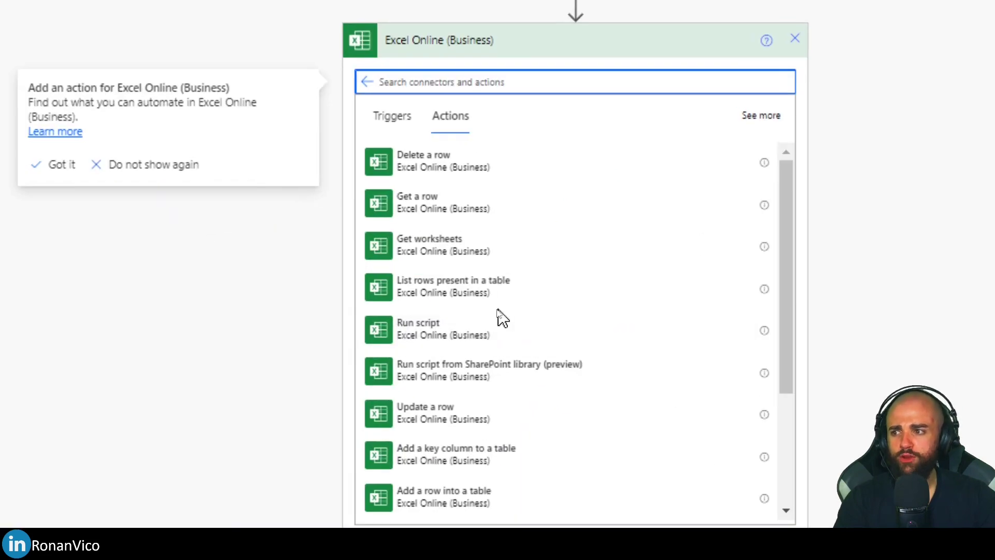
{"action": "scroll", "coordinate": [630, 338], "scroll_direction": "down", "scroll_amount": 3}
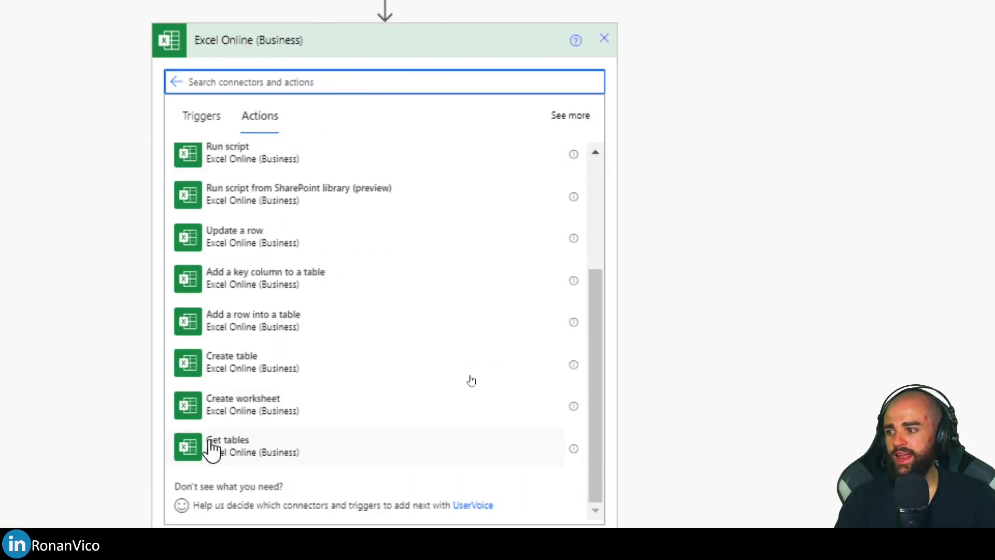
{"action": "scroll", "coordinate": [282, 402], "scroll_direction": "up", "scroll_amount": 4}
{"action": "scroll", "coordinate": [282, 396], "scroll_direction": "up", "scroll_amount": 1}
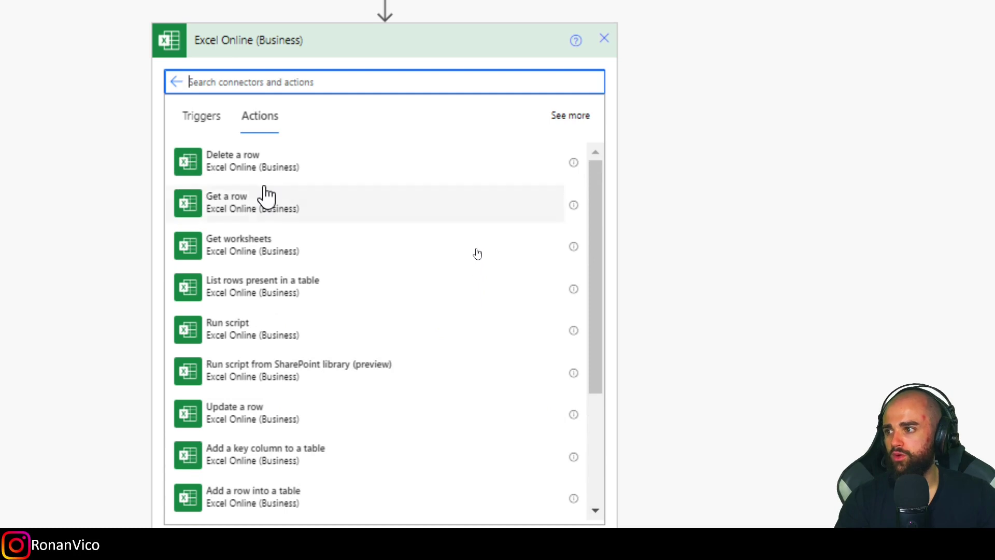
{"action": "left_click", "coordinate": [263, 293]}
- Set the list rows action's location to SharePoint Site - AULAS_YOUTUBE and its document library to Documentos
{"action": "left_click", "coordinate": [349, 77]}
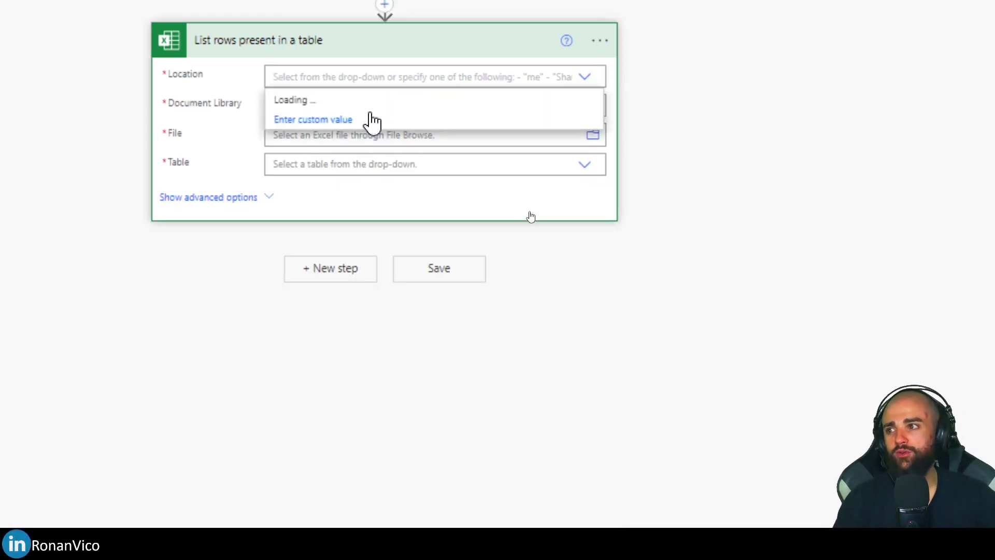
{"action": "left_click", "coordinate": [388, 127]}
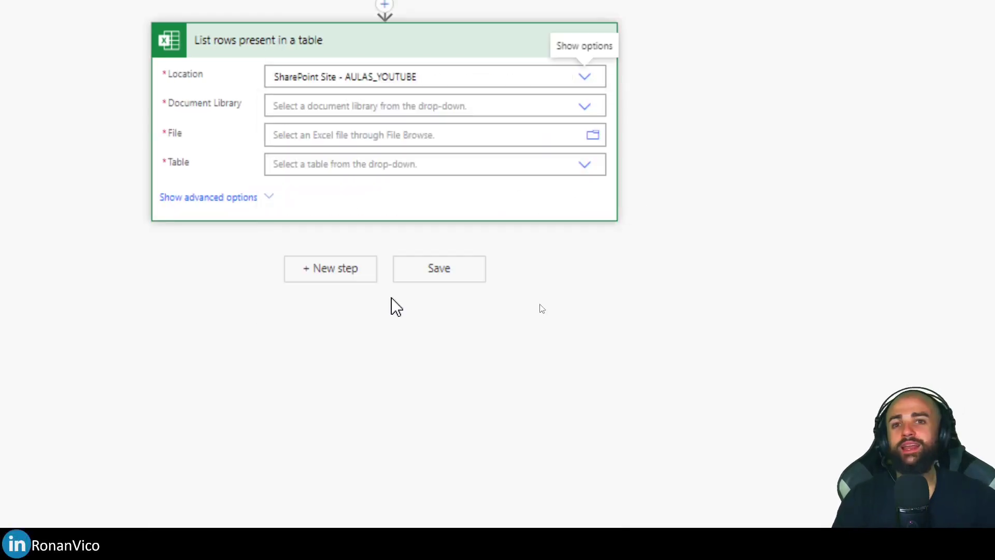
{"action": "left_click", "coordinate": [583, 107]}
{"action": "left_click", "coordinate": [312, 149]}
- Choose ARQUIVO_BASE.xlsx as the list rows action's file and TABELA_MANEIRA as its table
{"action": "left_click", "coordinate": [519, 140]}
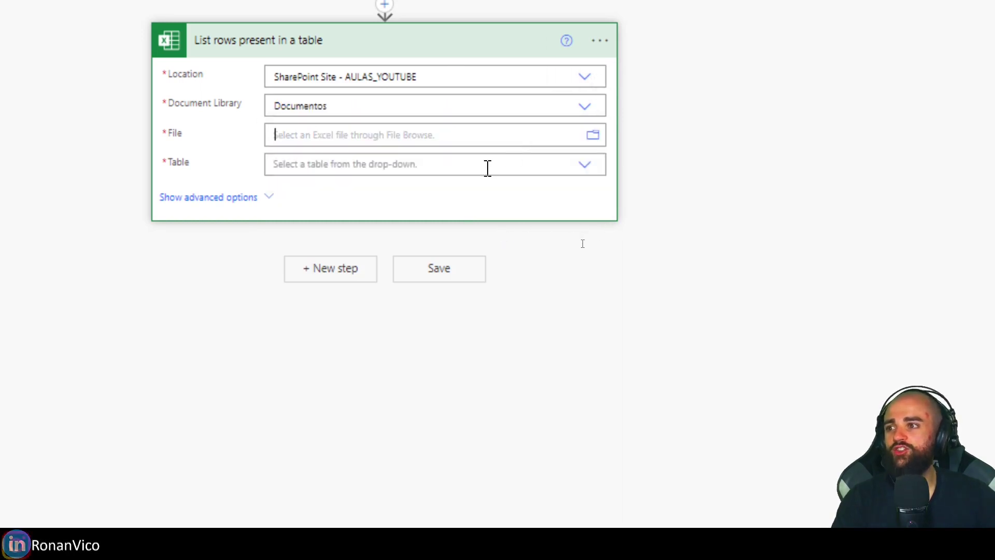
{"action": "double_click", "coordinate": [592, 139]}
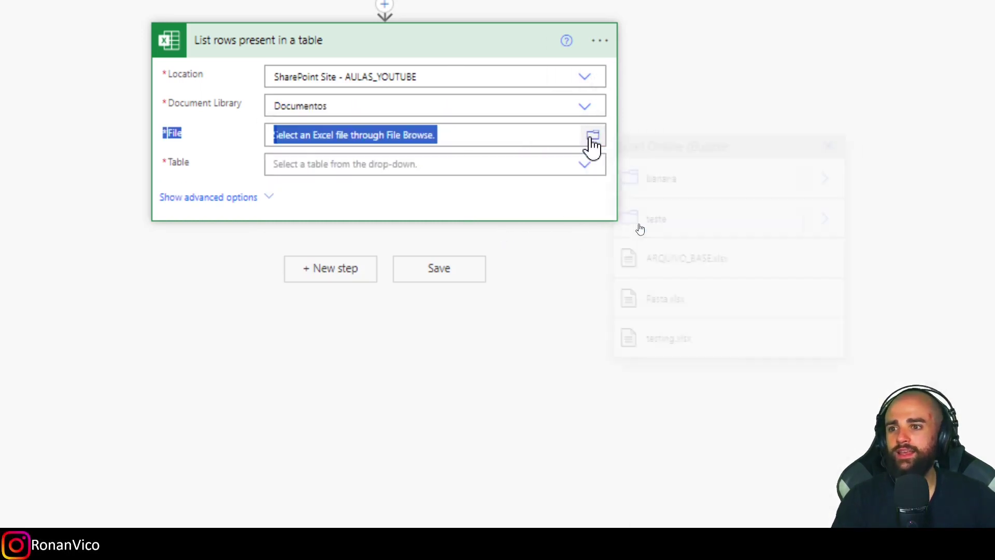
{"action": "left_click", "coordinate": [686, 265]}
{"action": "left_click", "coordinate": [446, 181]}
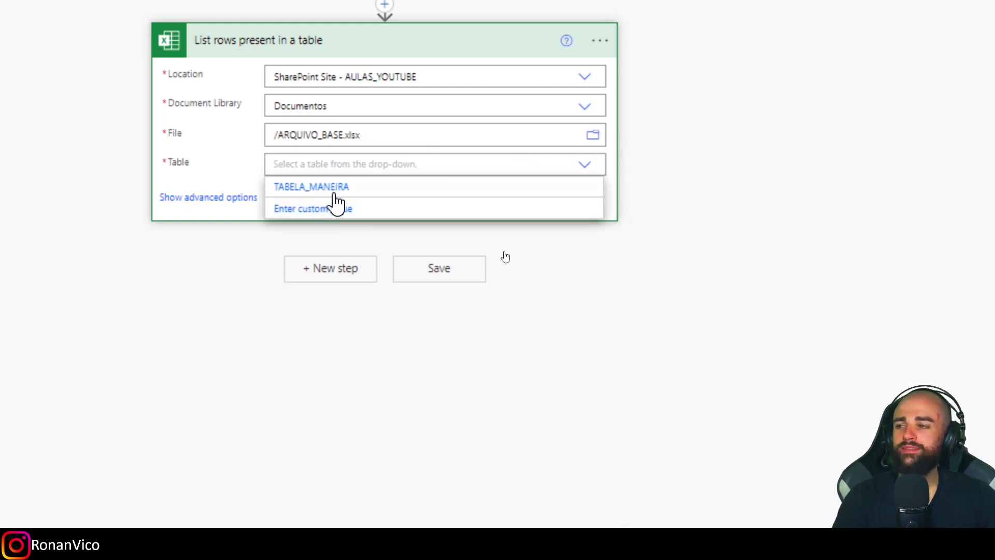
{"action": "left_click", "coordinate": [312, 188]}
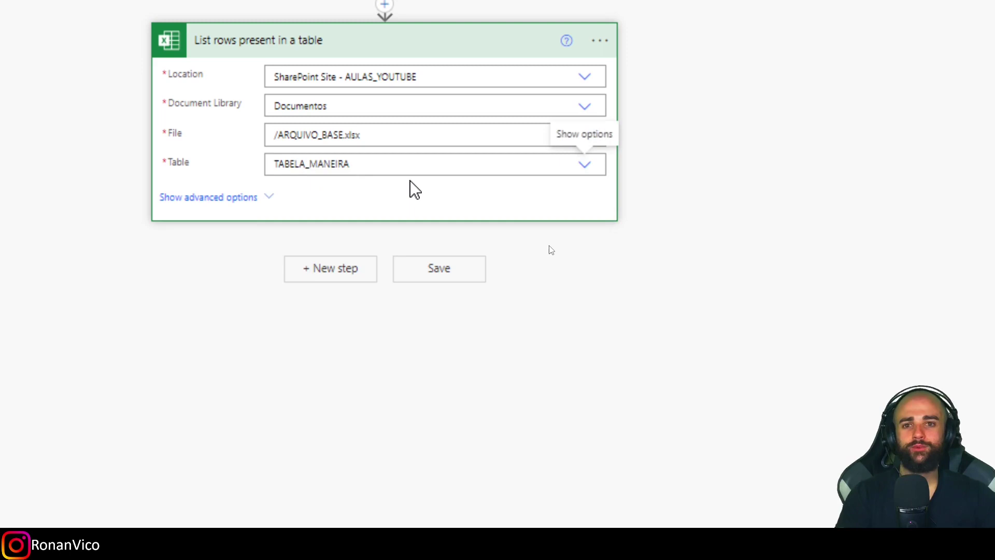